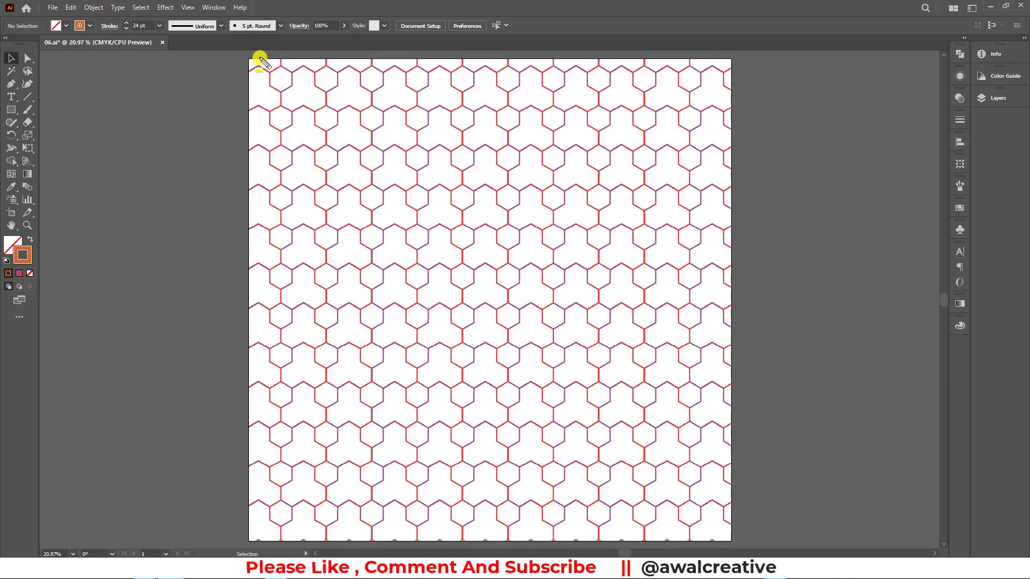
- Try a yellow background rectangle and yellow bands behind the pattern, then undo them
left_click_drag(249, 58, 732, 542)
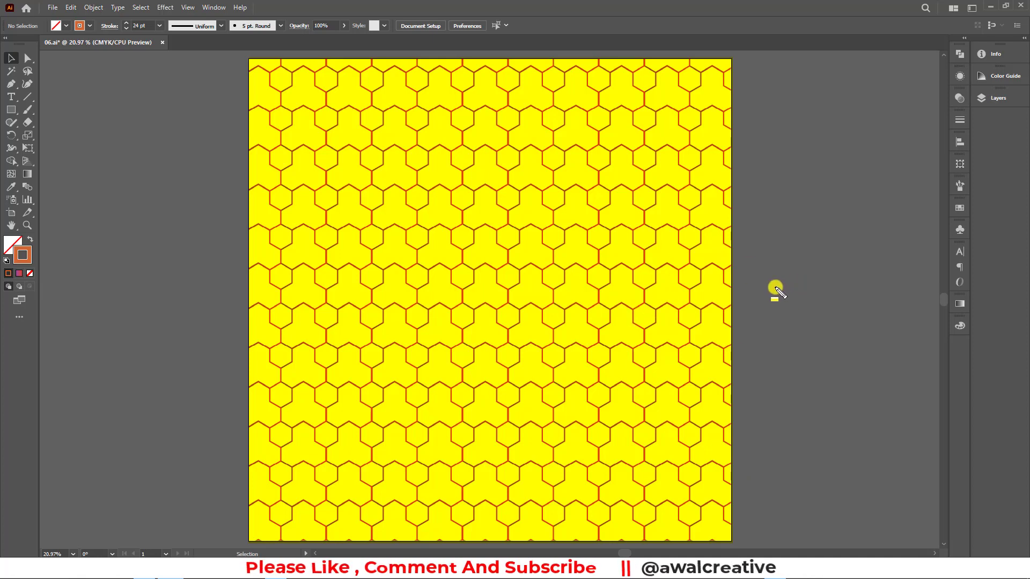
key("ctrl+z")
left_click(200, 127)
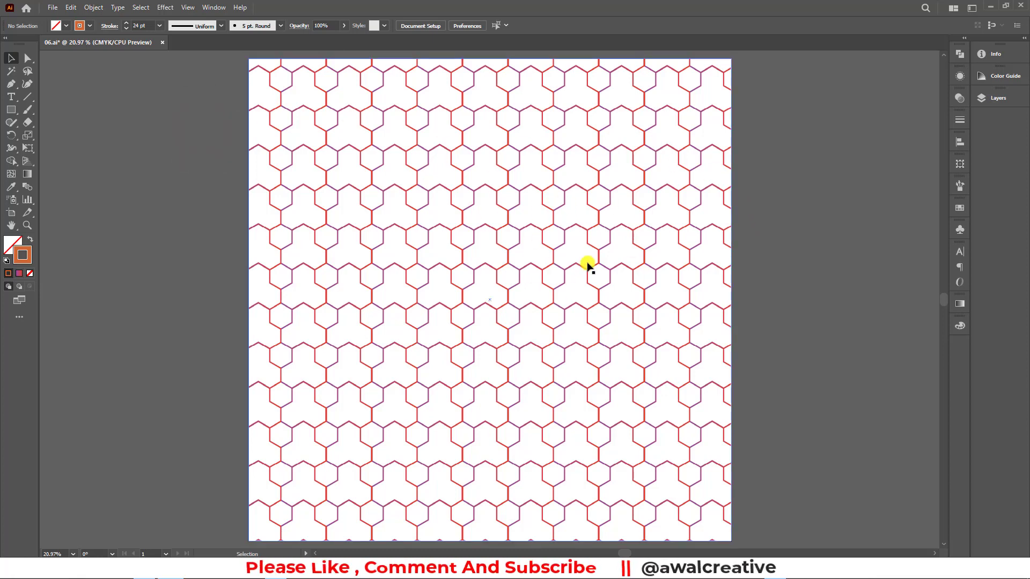
left_click(242, 55)
left_click_drag(255, 55, 732, 176)
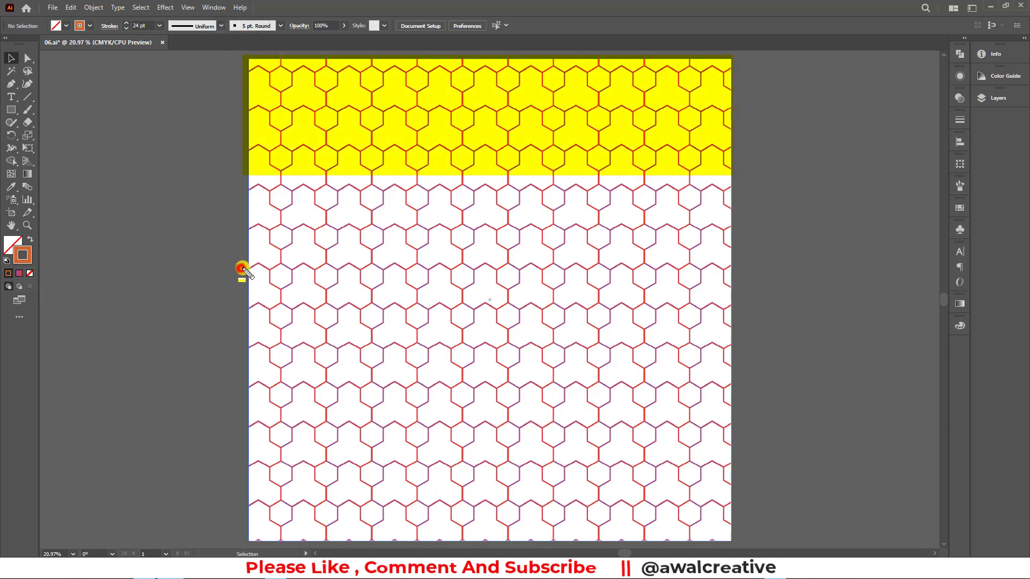
left_click_drag(241, 268, 738, 390)
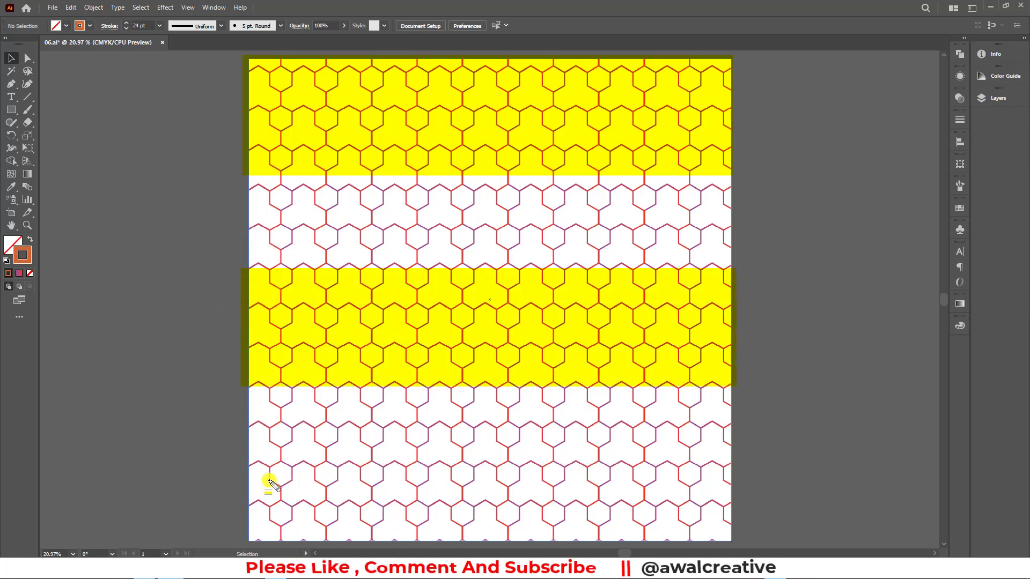
left_click_drag(241, 475, 737, 541)
key("ctrl+z")
key("ctrl+z")
key("ctrl+z")
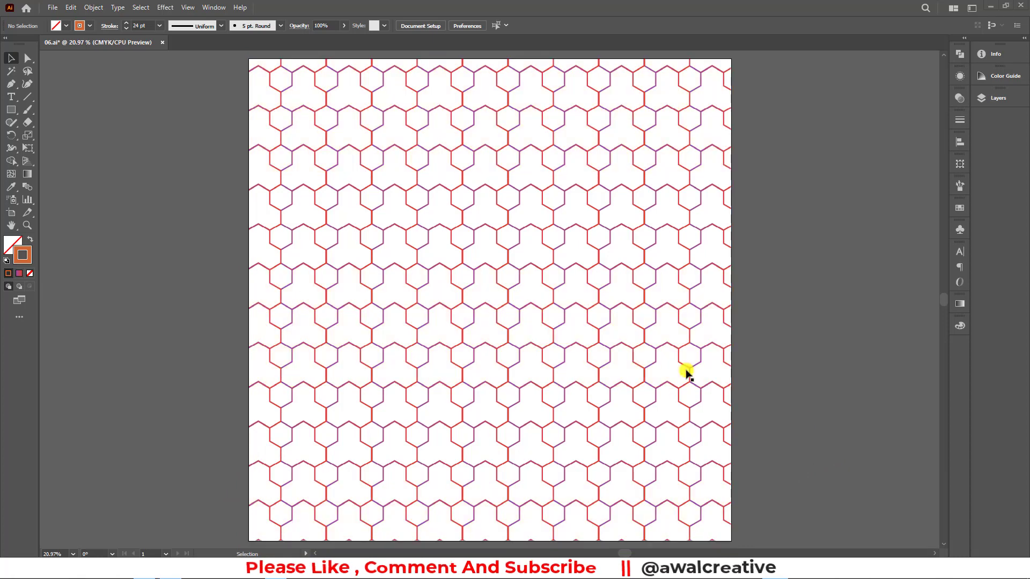
- Create a new 3000 × 3000 px document in RGB Color mode
left_click(54, 9)
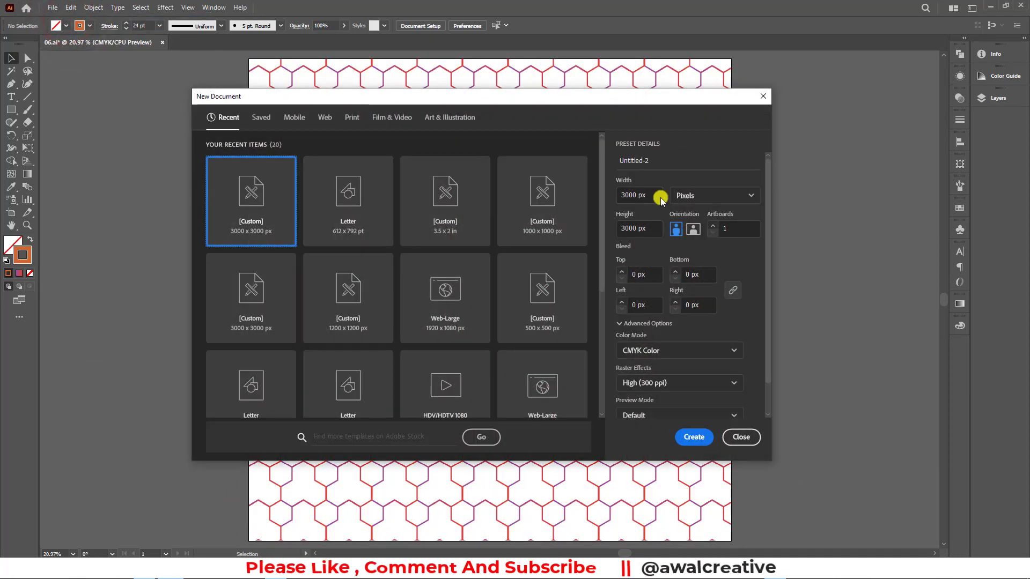
double_click(648, 197)
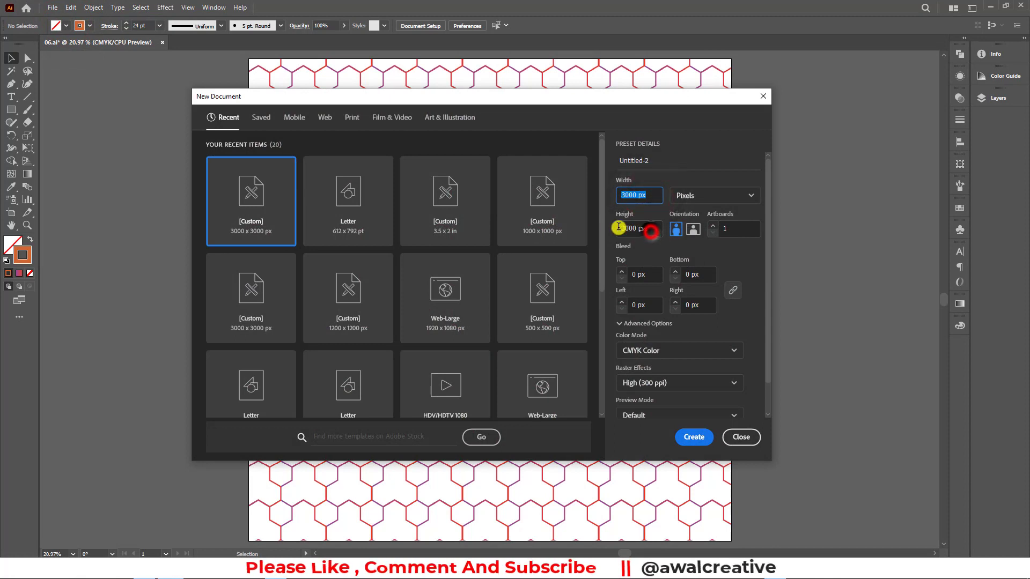
left_click(713, 351)
left_click(658, 377)
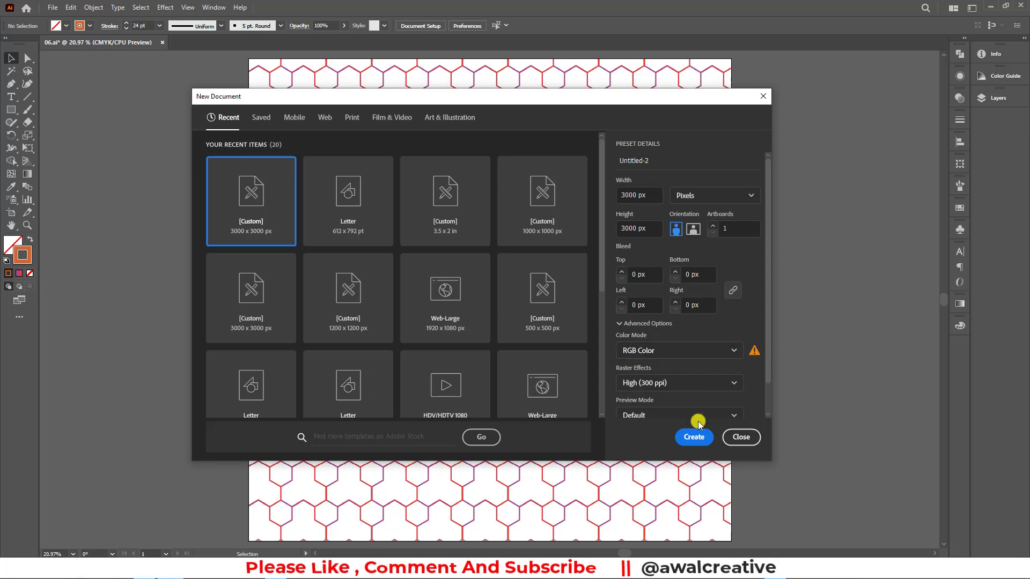
left_click(693, 437)
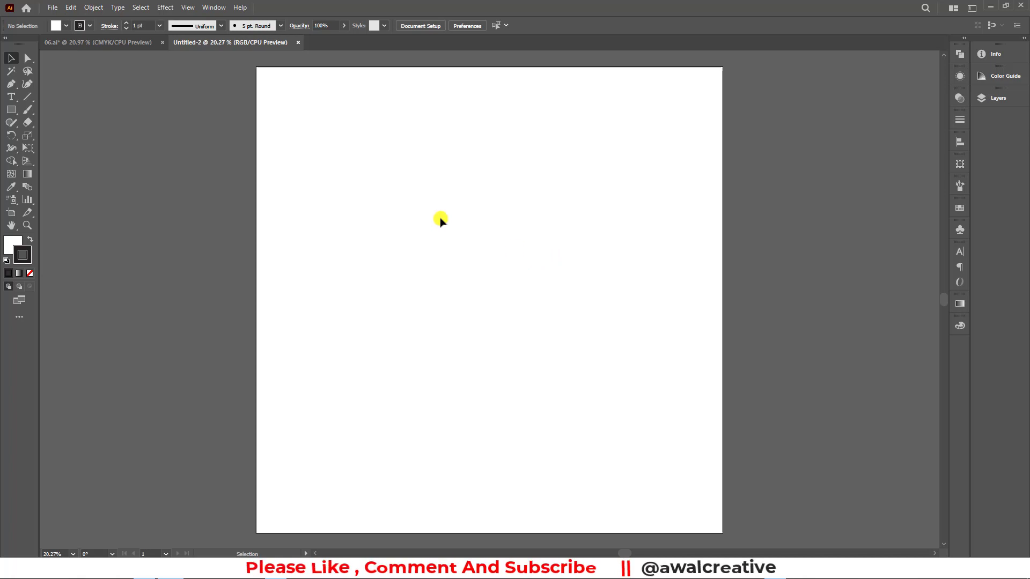
- Draw a hexagon, rotate it 270° to stand point-up, and move it toward the centre
left_click(15, 114)
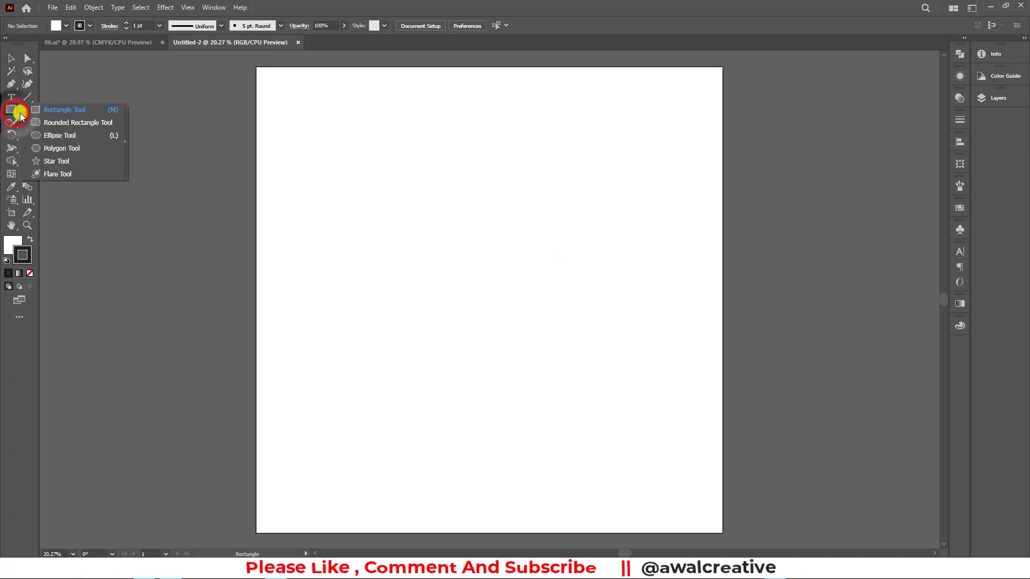
left_click(68, 153)
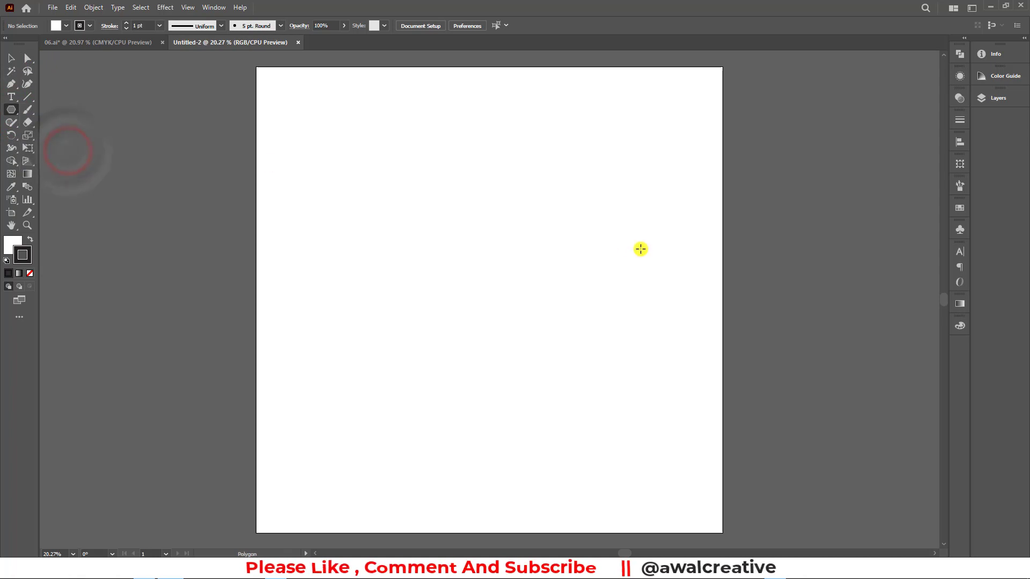
left_click_drag(423, 222, 489, 268)
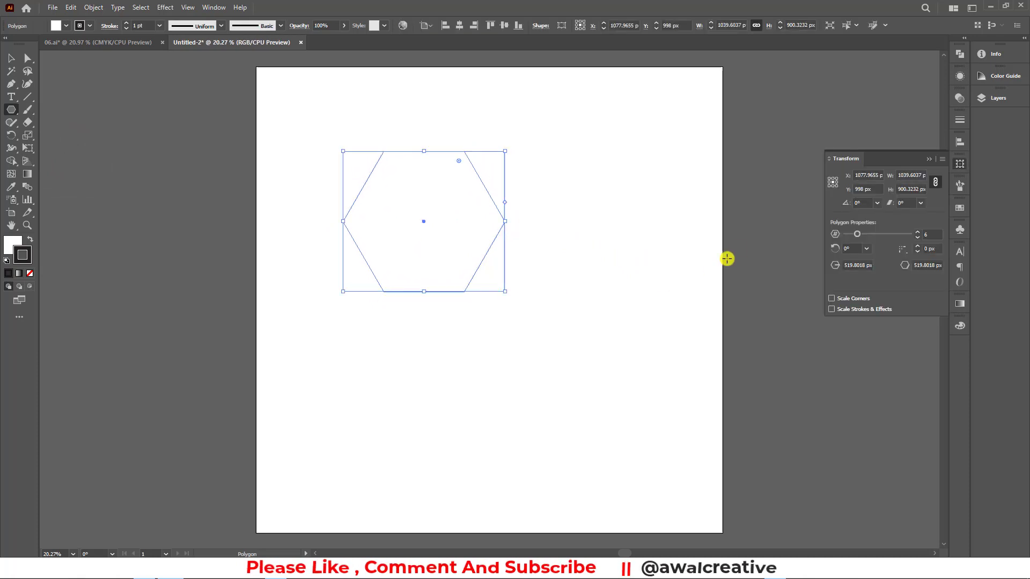
left_click(11, 57)
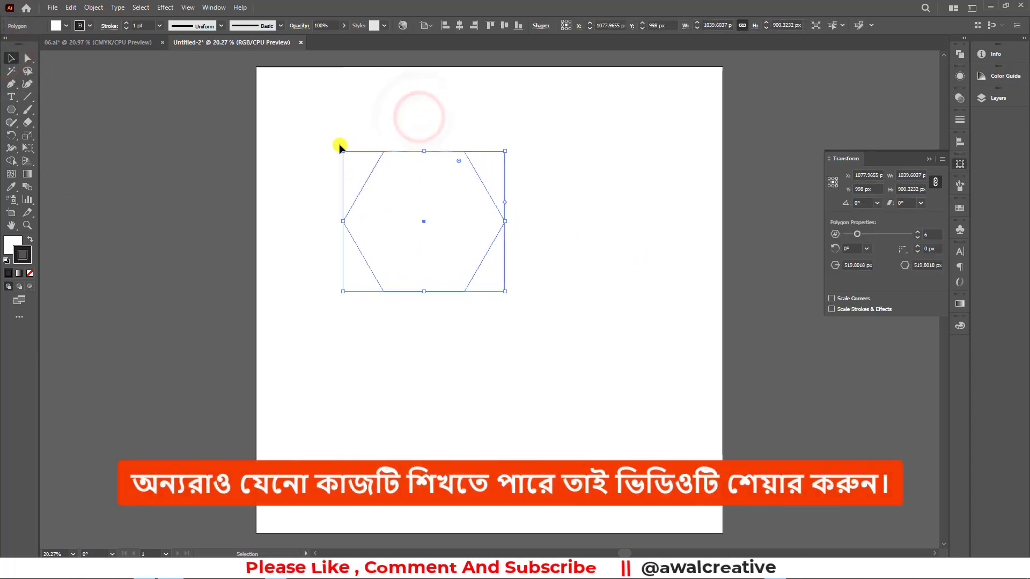
left_click_drag(339, 149, 526, 141)
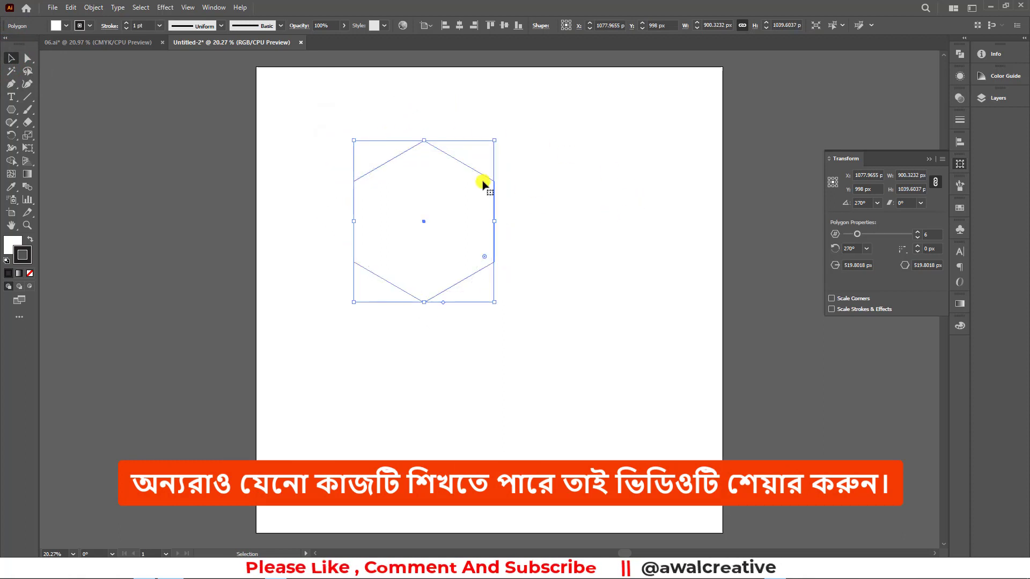
left_click_drag(479, 173, 526, 176)
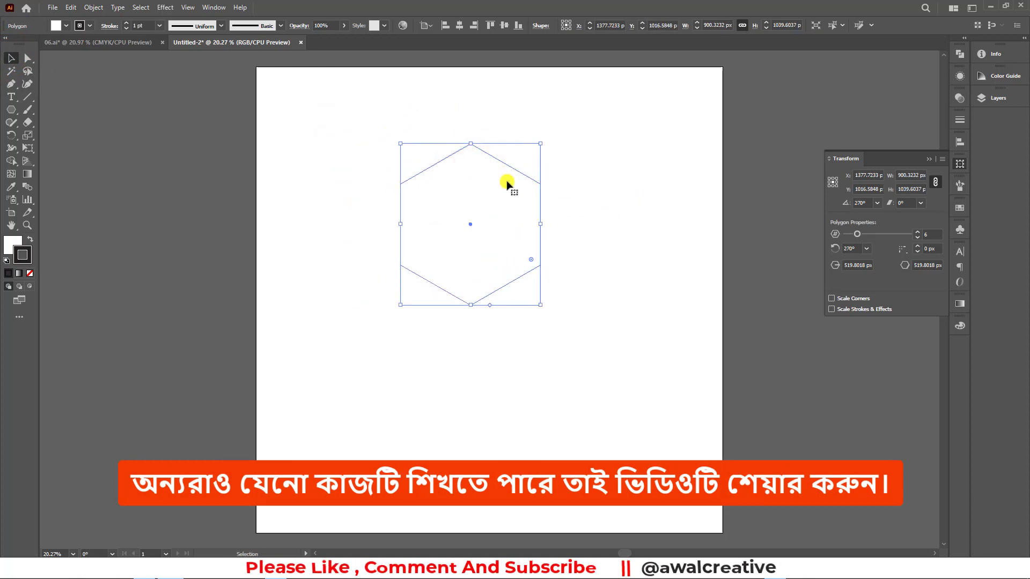
left_click(66, 26)
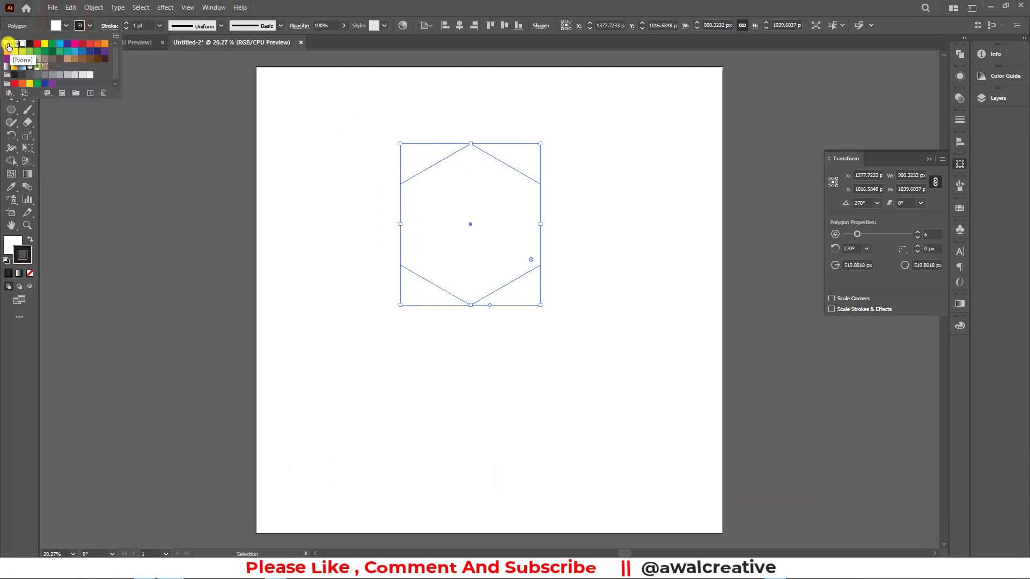
- Set the hexagon's fill to None and its stroke weight to 14 pt
left_click(6, 45)
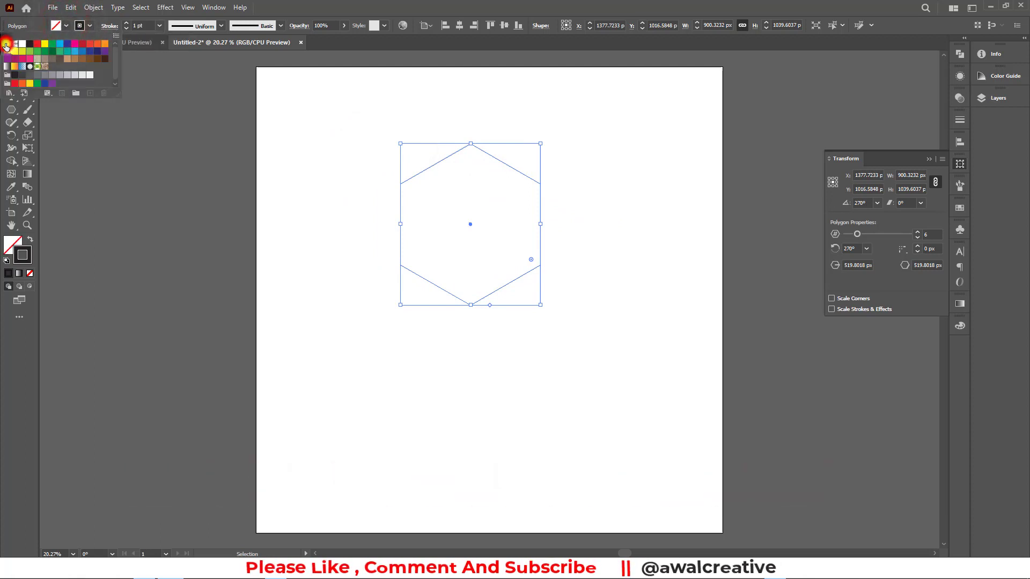
left_click(127, 22)
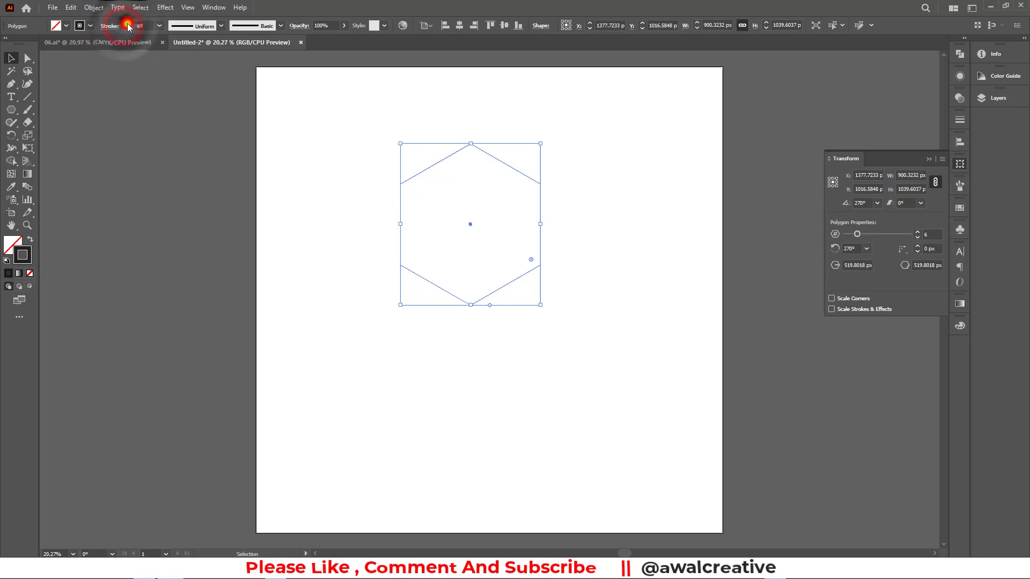
type("14")
left_click(467, 109)
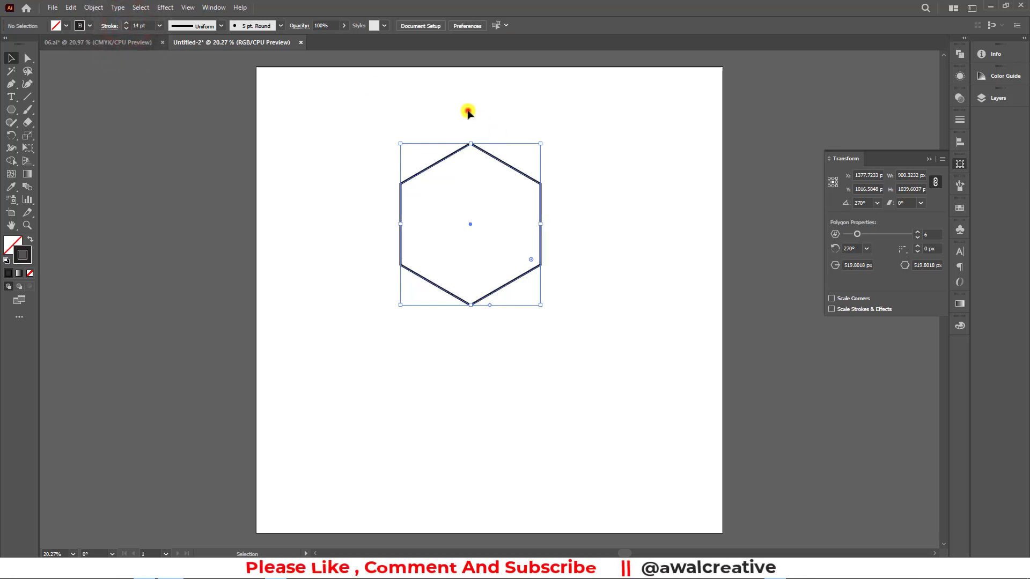
left_click(521, 171)
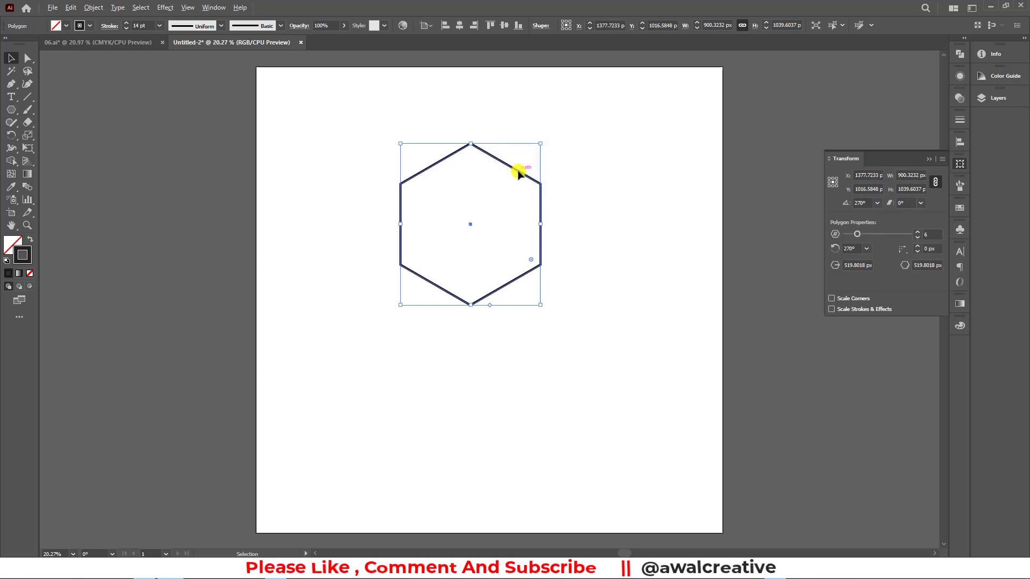
- Place a copy of the hexagon at its lower right and zoom into the junction in Outline view
mouse_move(519, 172)
left_mouse_down()
mouse_move(580, 277)
mouse_move(572, 287)
left_mouse_up()
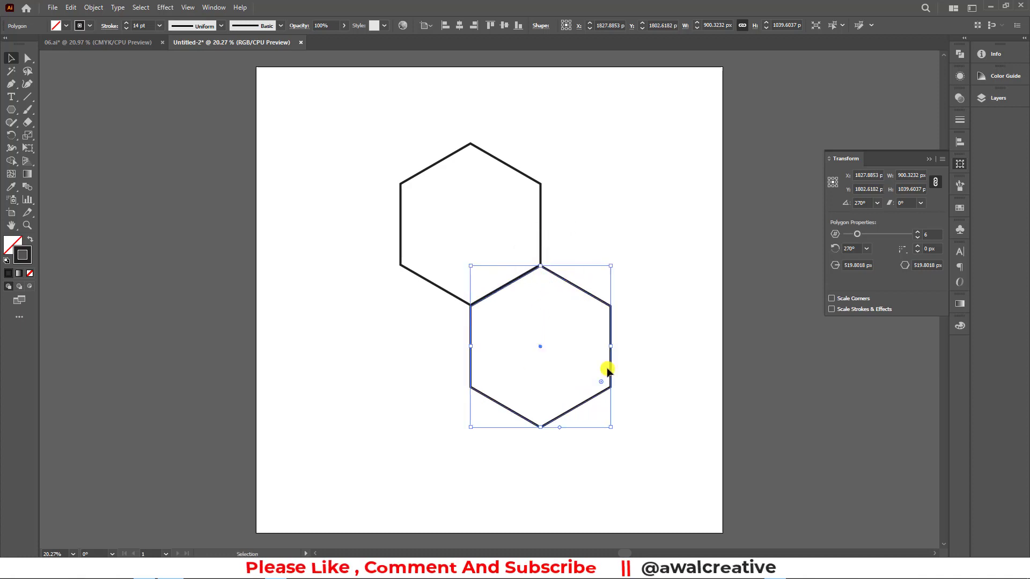
left_click(27, 225)
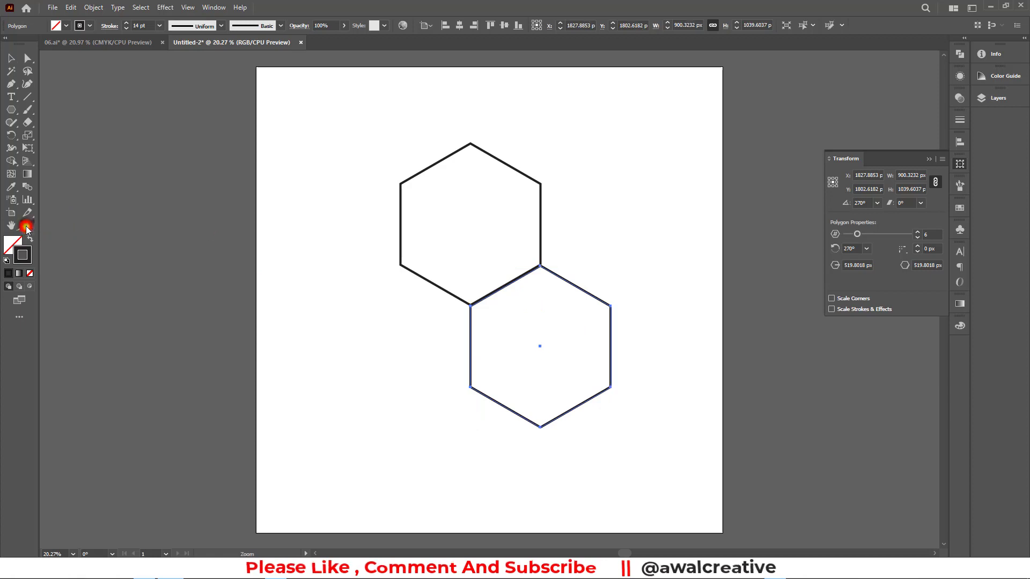
left_click_drag(430, 276, 510, 330)
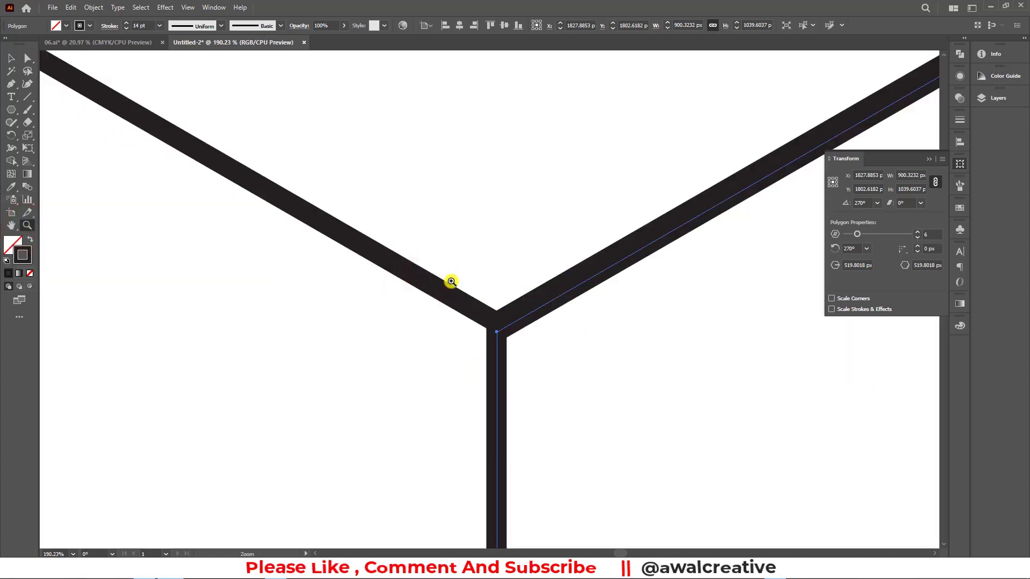
left_click_drag(450, 279, 570, 391)
left_click_drag(323, 143, 523, 315)
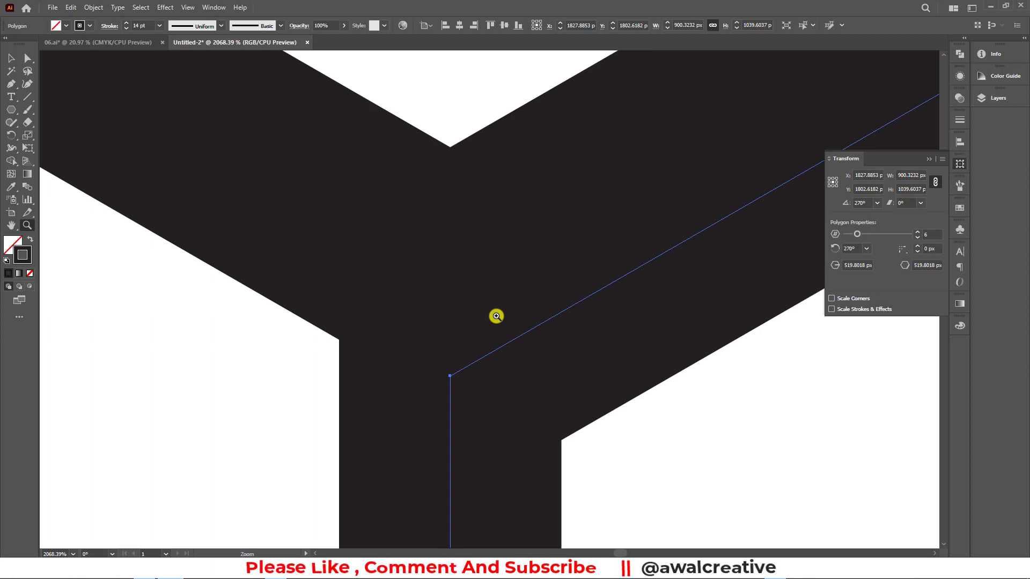
key("ctrl+y")
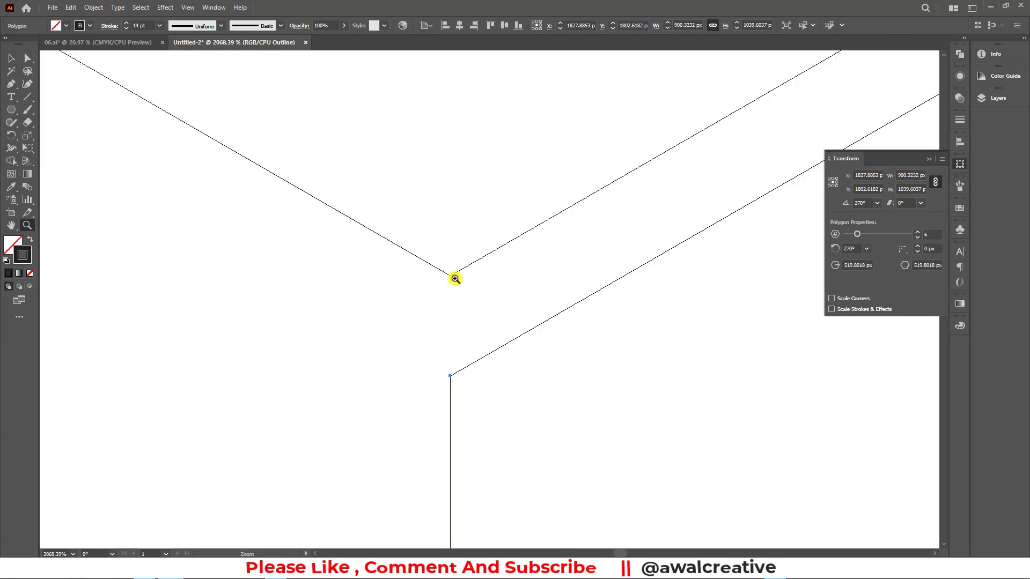
- Snap the copy's corner exactly onto the original's vertex, then fit the artboard in view
left_click(10, 59)
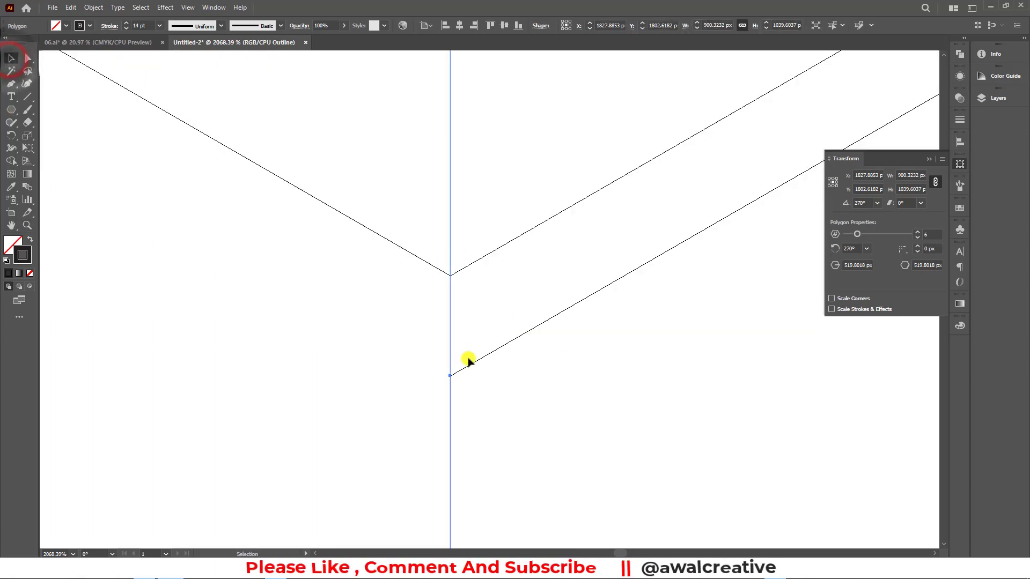
left_click_drag(475, 364, 472, 265)
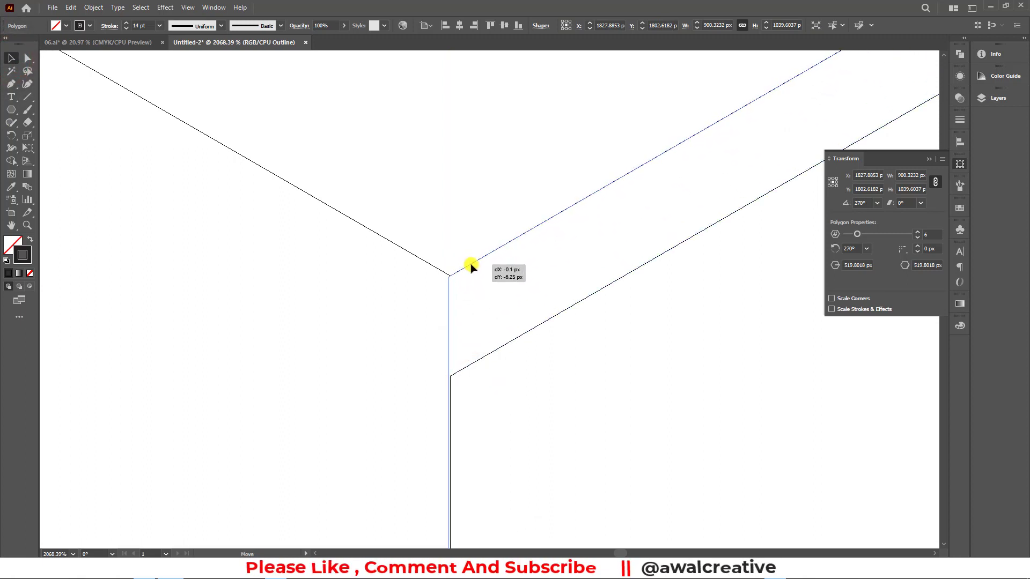
left_click_drag(472, 264, 483, 299)
left_click(27, 224)
left_click_drag(240, 228, 338, 317)
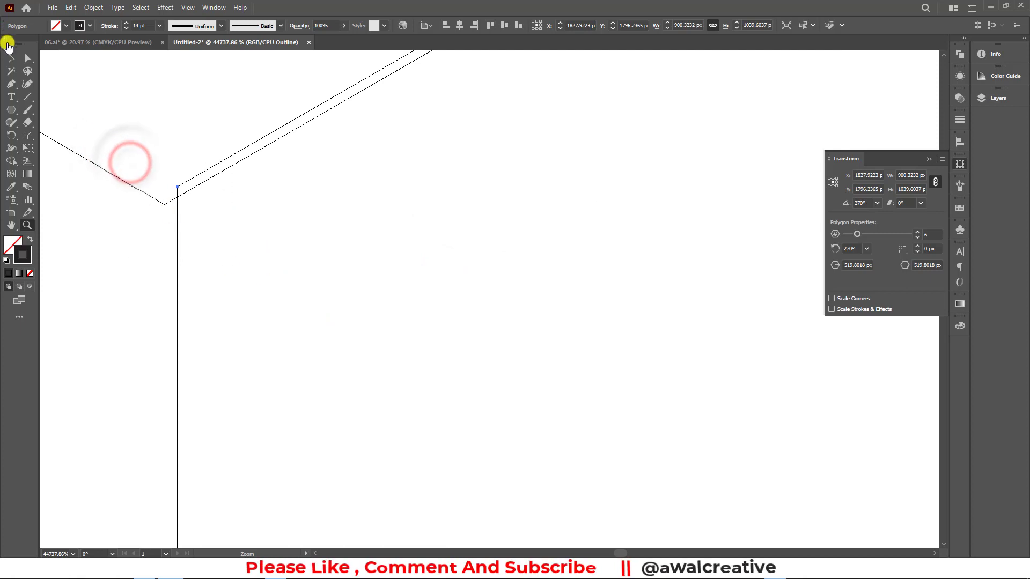
left_click_drag(186, 231, 393, 297)
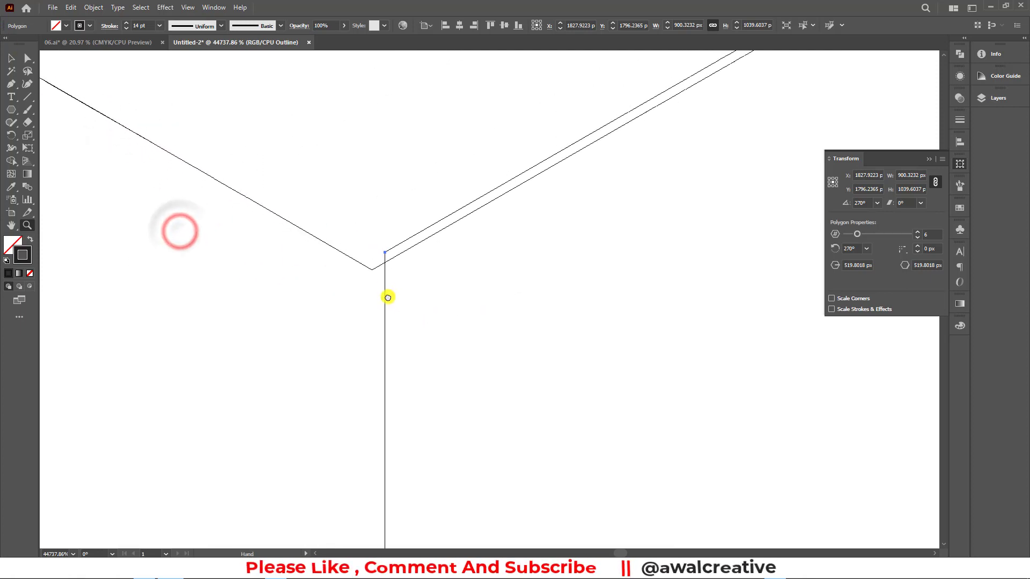
left_click(10, 56)
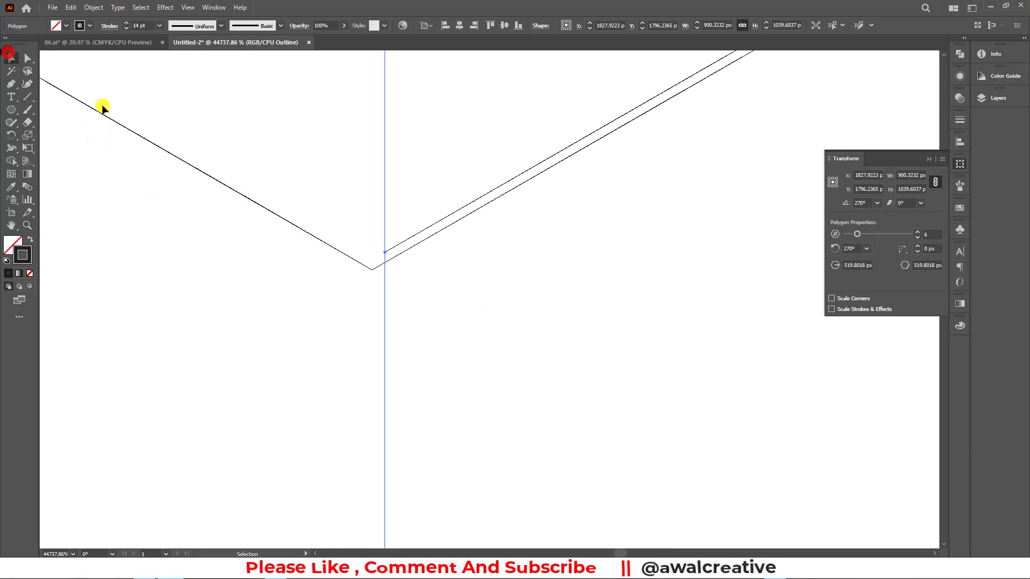
left_click(397, 244)
left_click_drag(393, 248, 395, 269)
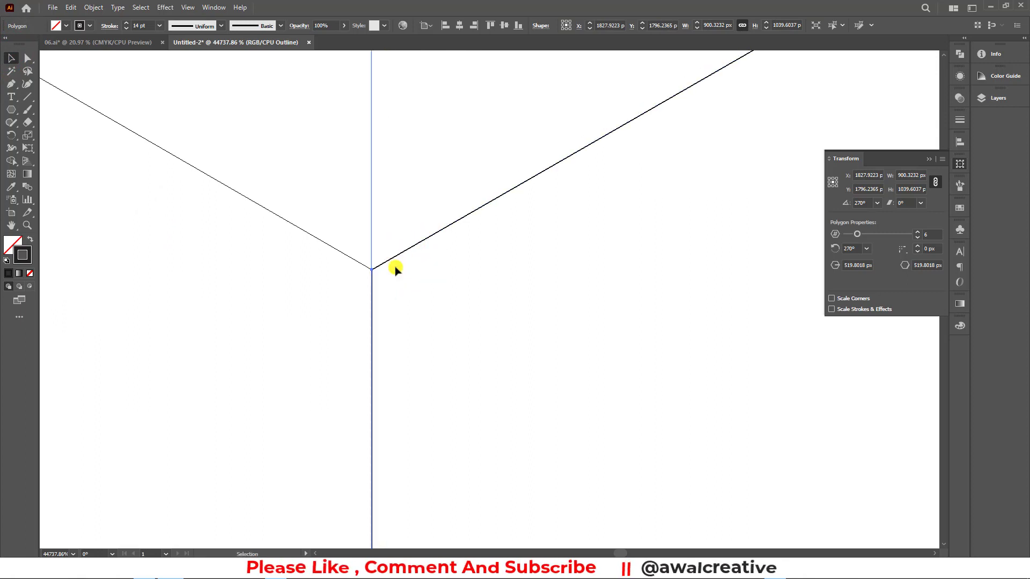
left_click(516, 308)
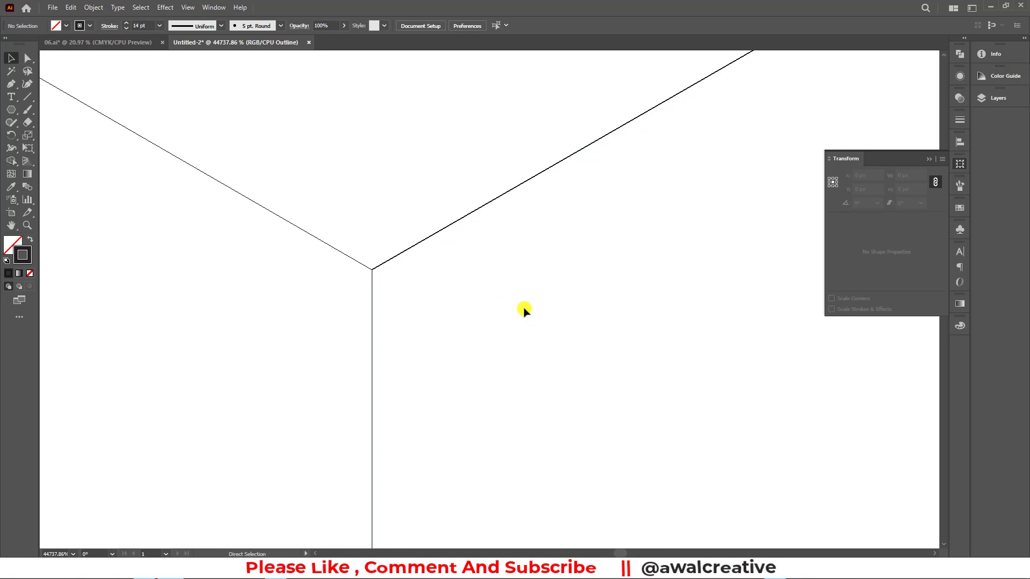
key("ctrl+0")
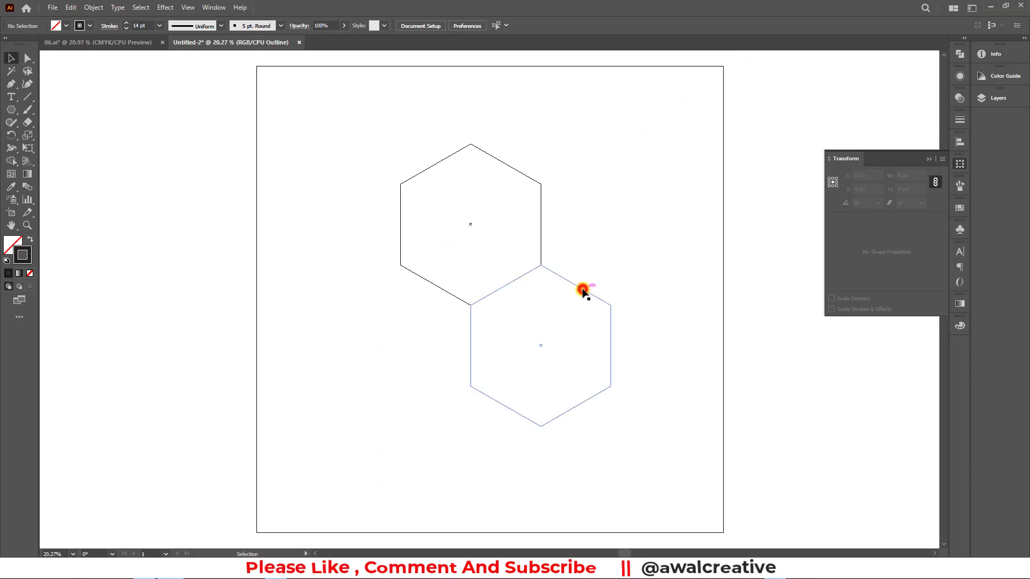
- Duplicate the lower hexagon to the lower left as a third hexagon
left_click(582, 290)
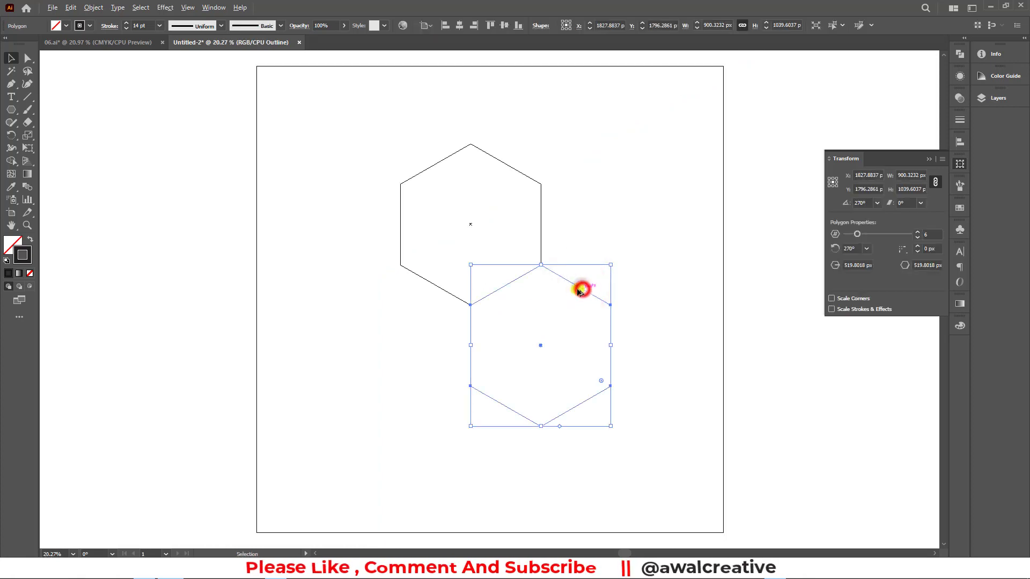
mouse_move(579, 291)
left_mouse_down()
mouse_move(444, 319)
mouse_move(454, 299)
left_mouse_up()
left_click(590, 173)
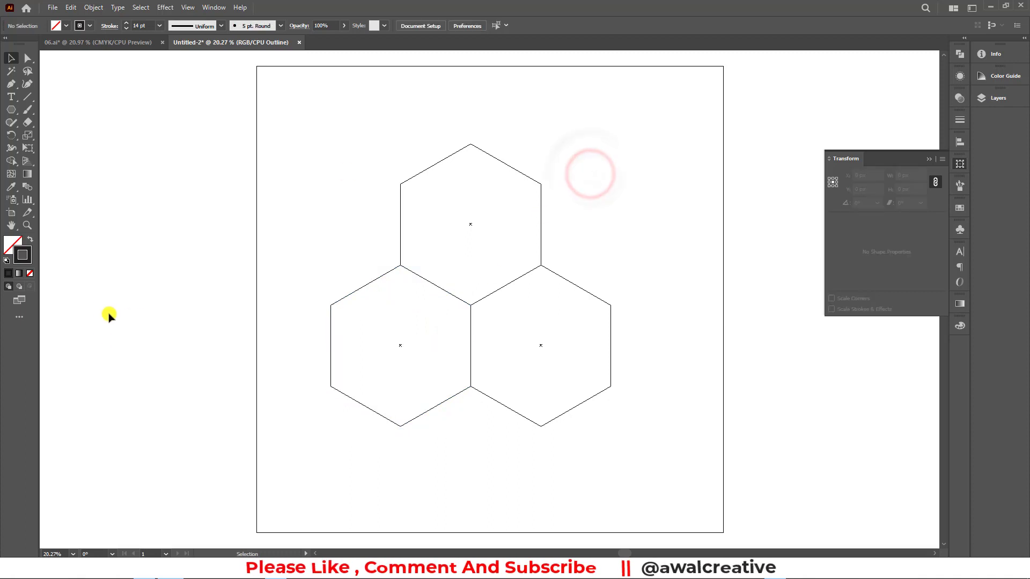
- Zoom in to verify the shared vertex, then return to a full-artboard Preview view
left_click_drag(391, 248, 439, 306)
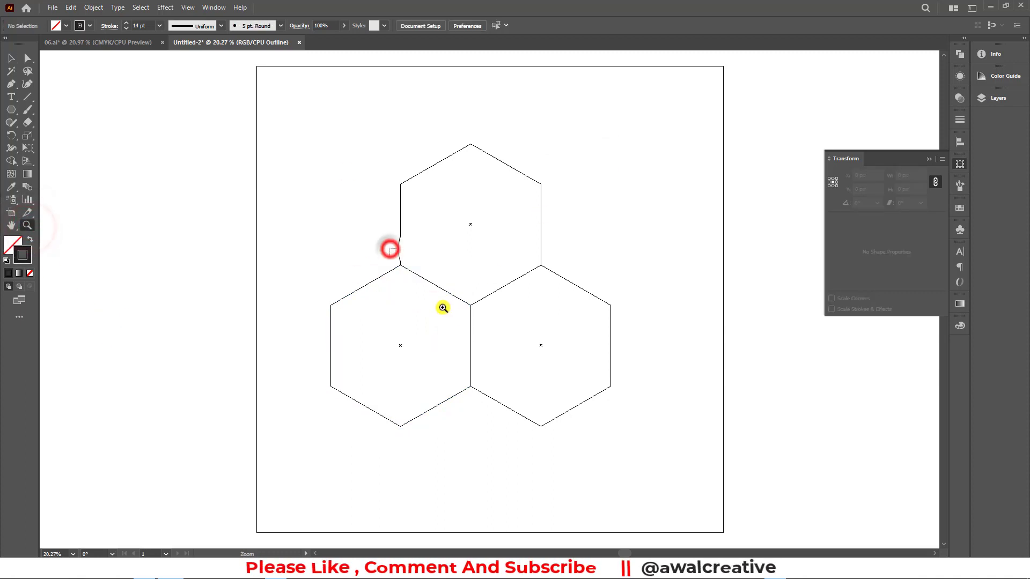
left_click_drag(326, 133, 402, 214)
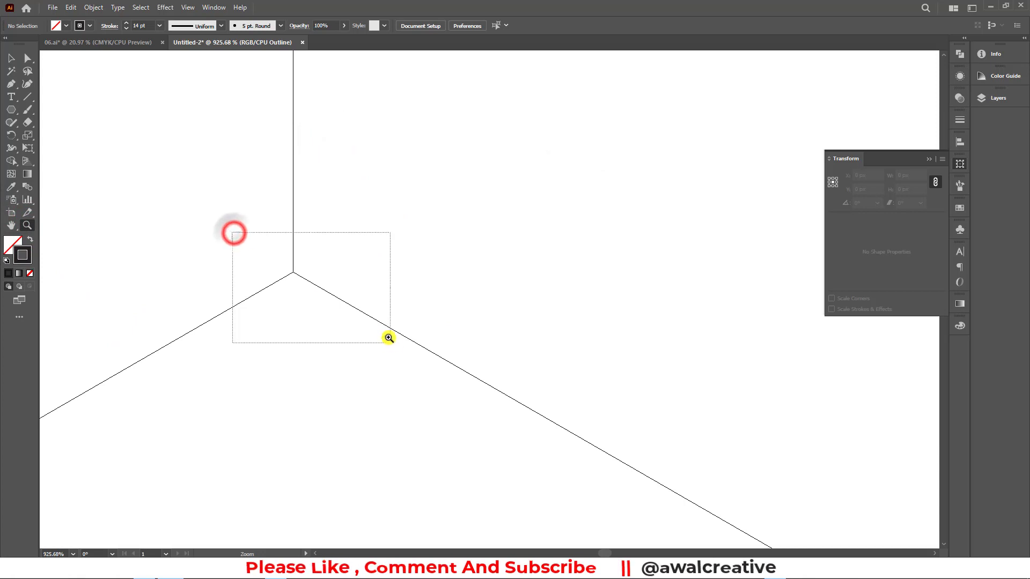
left_click_drag(232, 231, 391, 337)
left_click_drag(374, 202, 418, 252)
left_click_drag(404, 76, 508, 203)
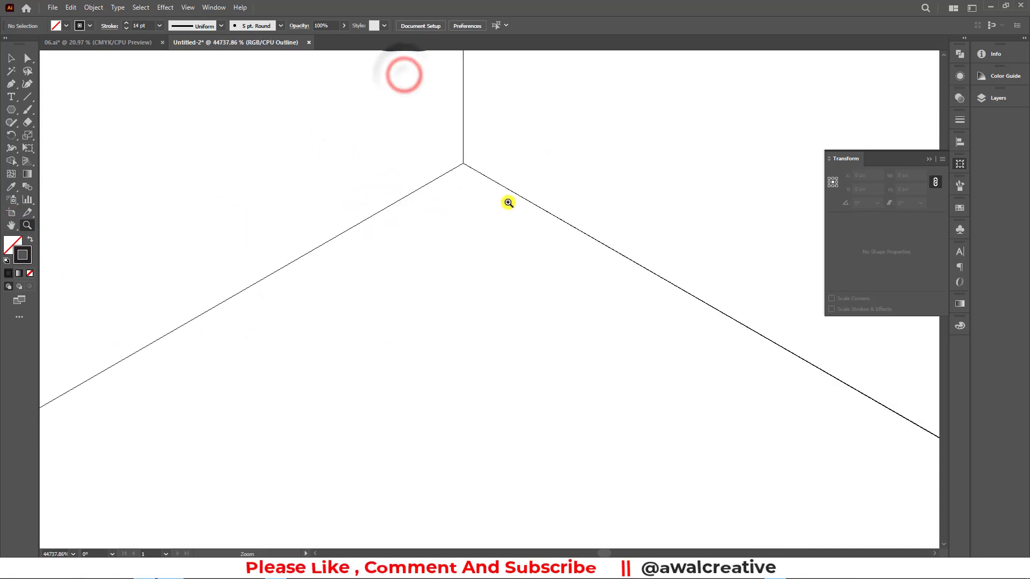
key("ctrl+0")
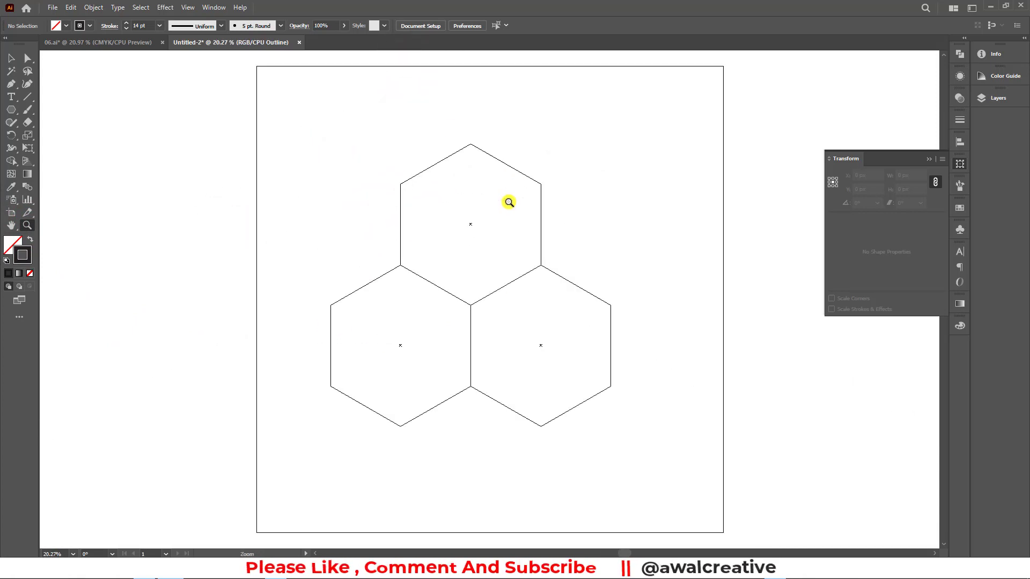
key("ctrl+y")
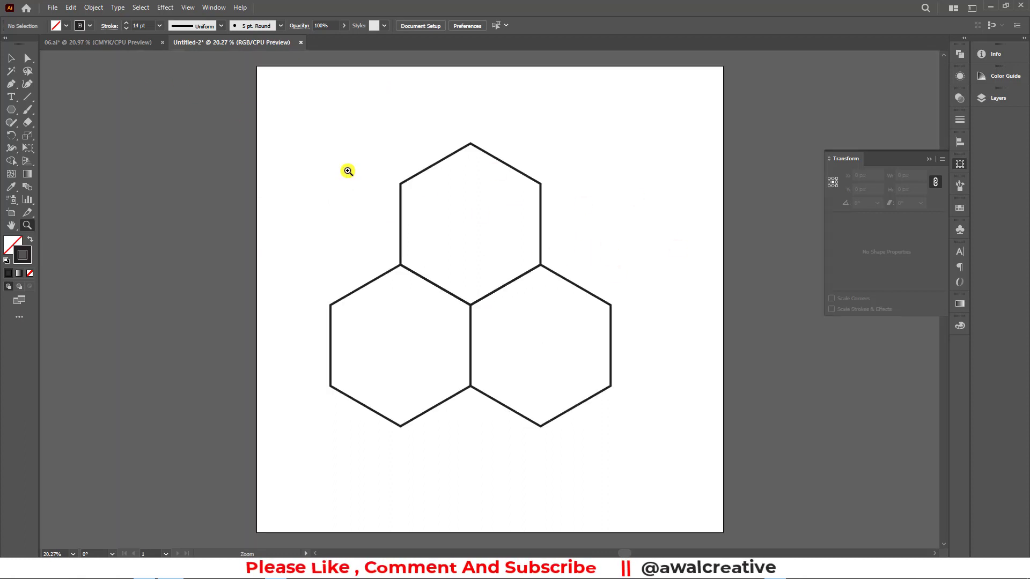
left_click(13, 57)
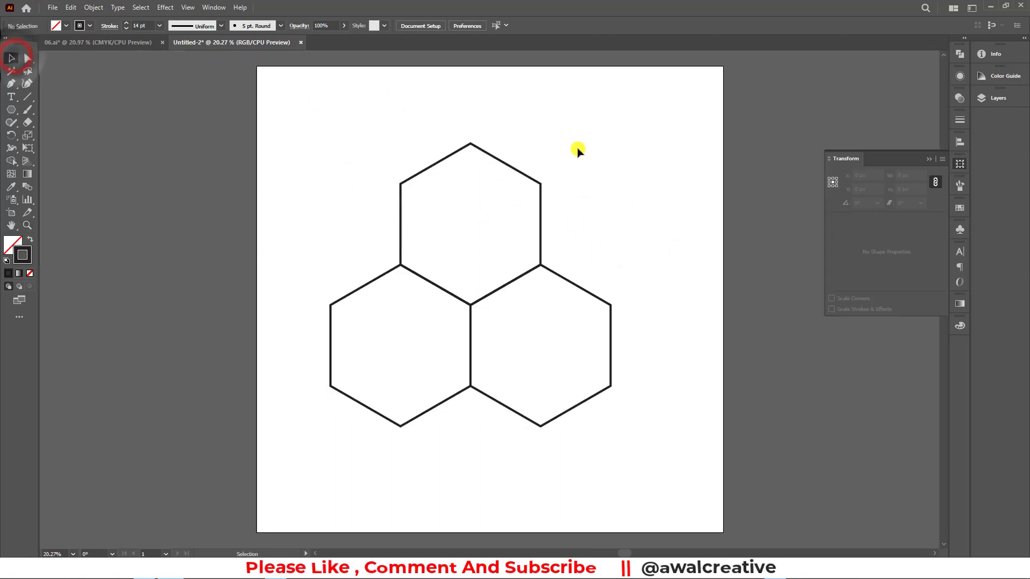
- Select all three hexagons and merge them with the Shape Builder tool
left_click_drag(311, 117, 627, 453)
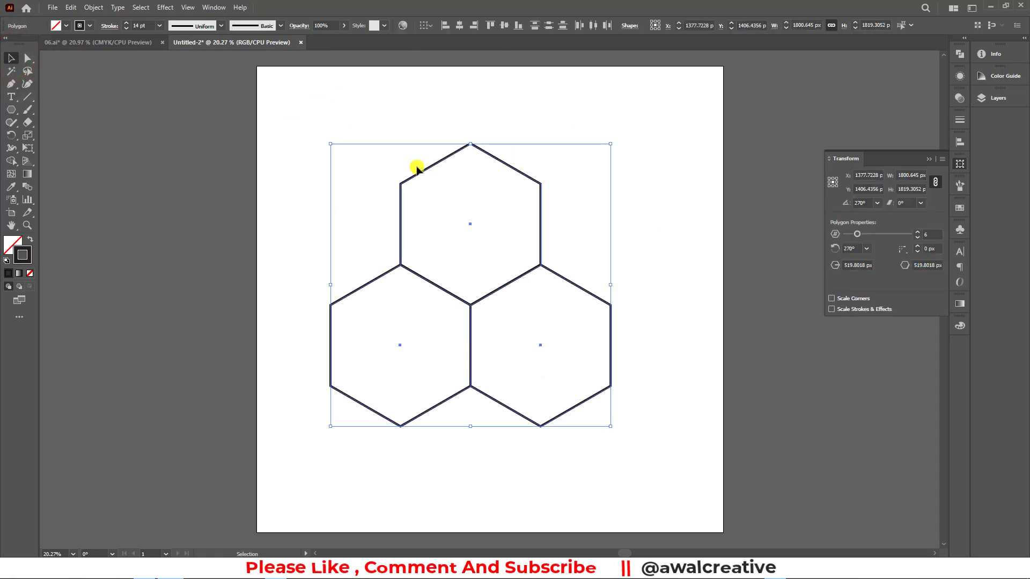
left_click(11, 161)
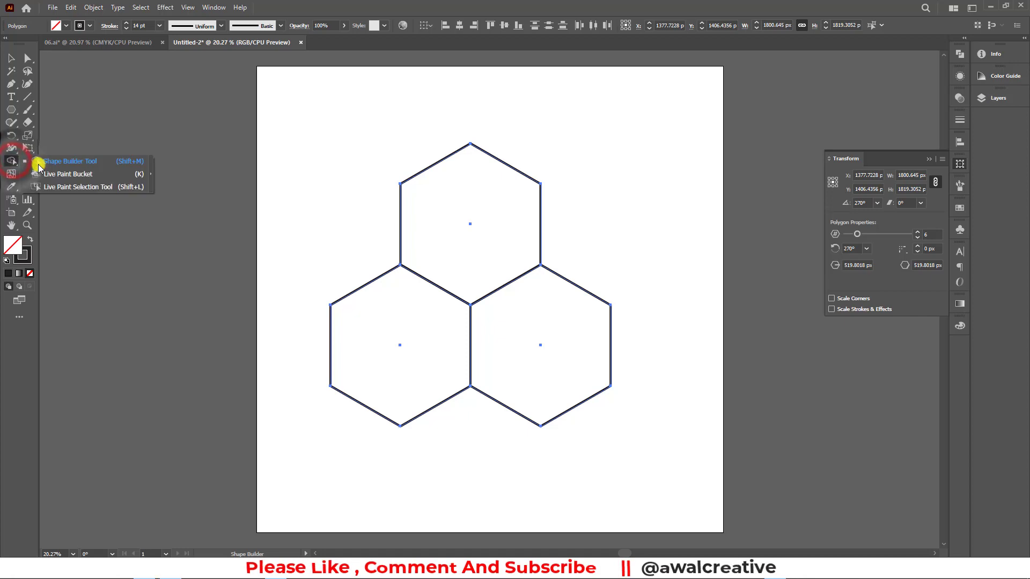
left_click(72, 160)
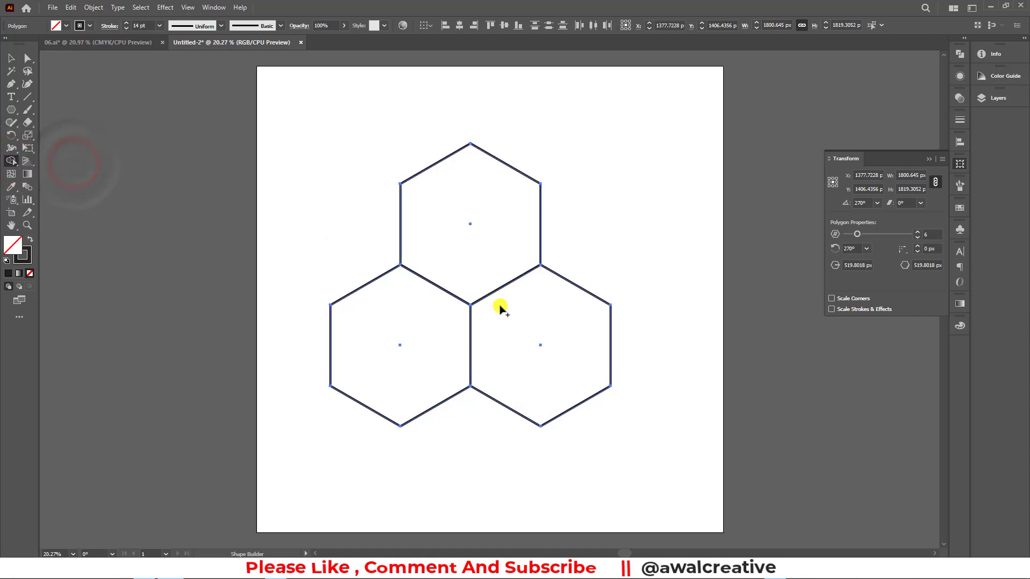
mouse_move(475, 212)
left_mouse_down()
mouse_move(453, 340)
mouse_move(505, 257)
mouse_move(496, 214)
left_mouse_up()
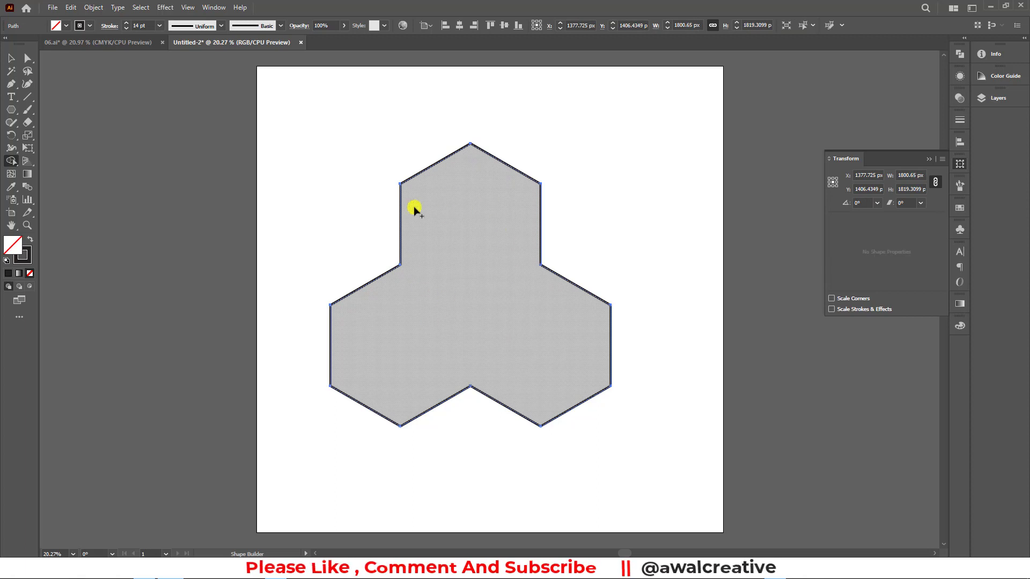
left_click(11, 58)
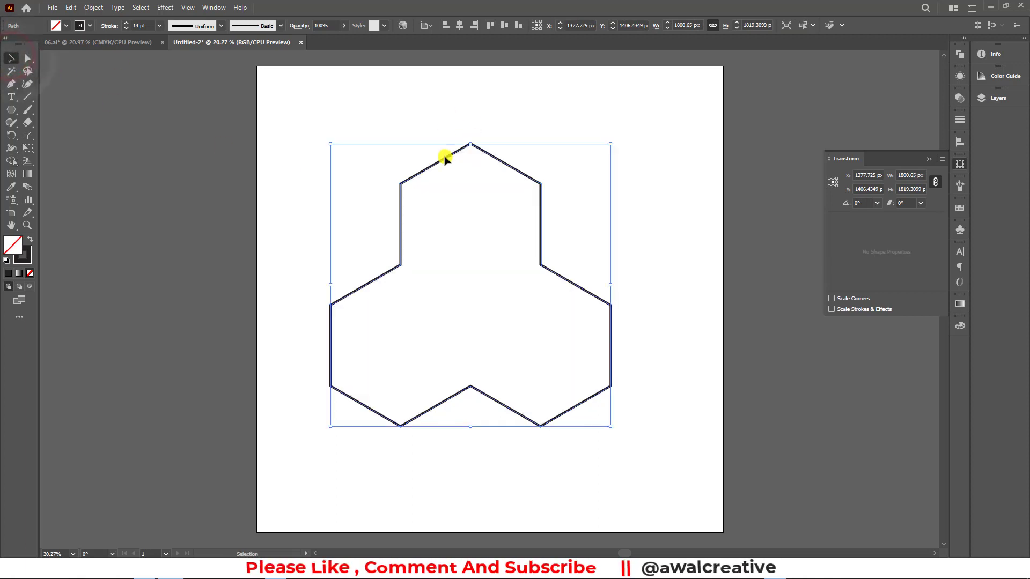
- Give the merged shape a 21 pt stroke and shrink it to about 412 px wide
left_click(661, 171)
left_click_drag(336, 145, 617, 437)
left_click(126, 22)
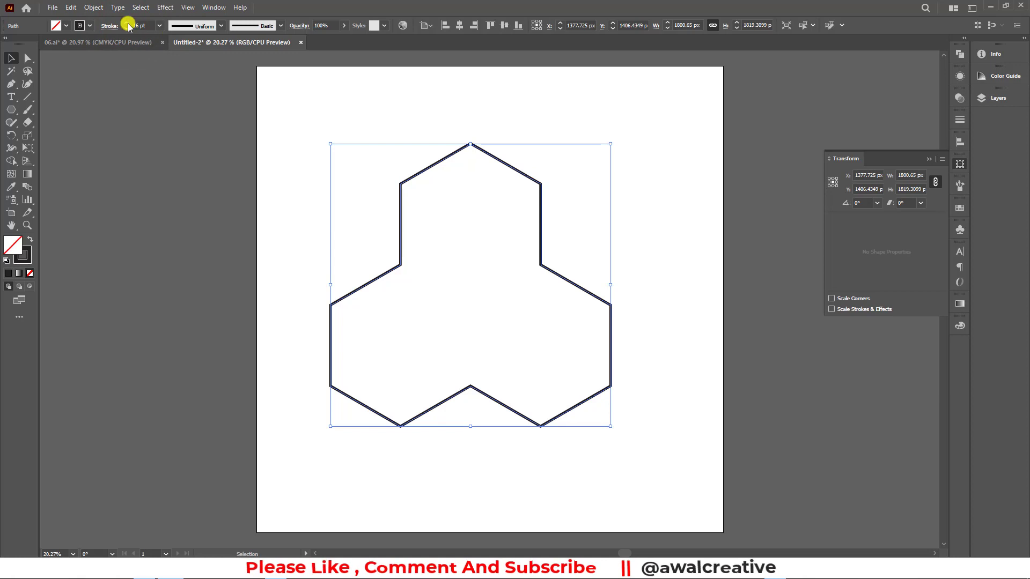
left_click(127, 23)
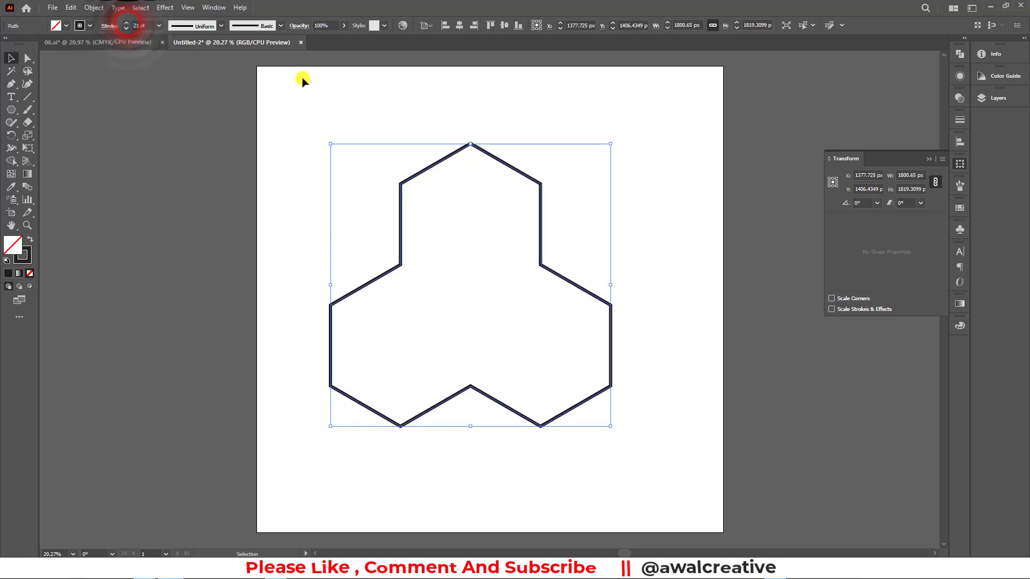
left_click(356, 107)
left_click_drag(403, 121, 497, 205)
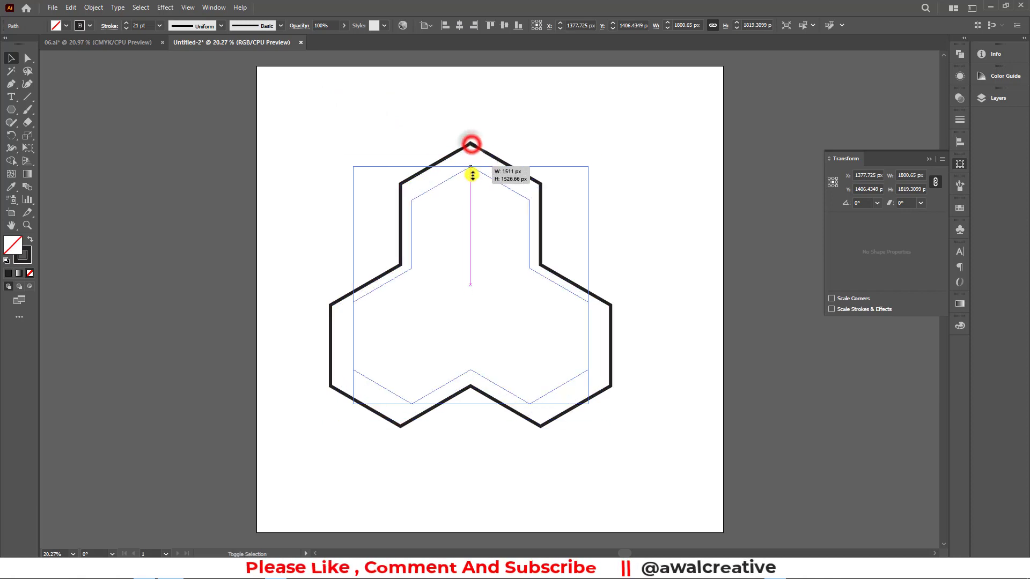
left_click_drag(471, 145, 475, 252)
left_click(617, 232)
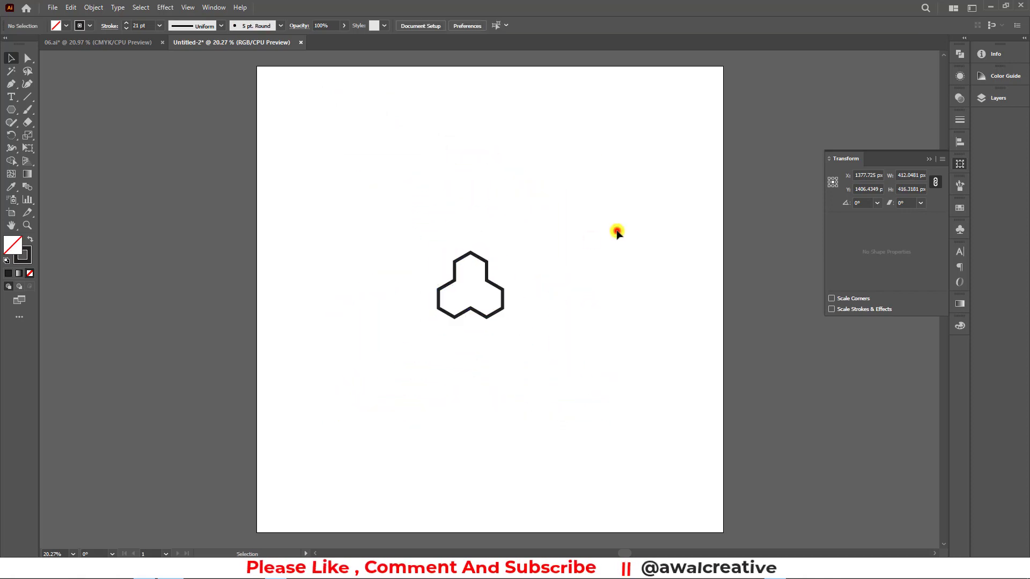
left_click(611, 274)
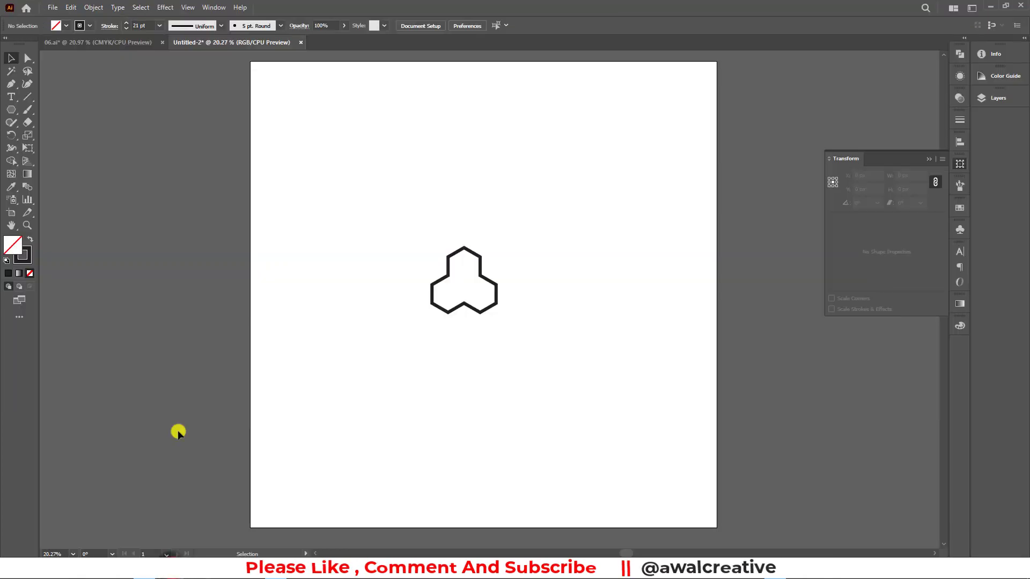
- Move the shape off the artboard and recolour its stroke orange-red, after trying magenta and teal
left_click_drag(402, 213, 560, 360)
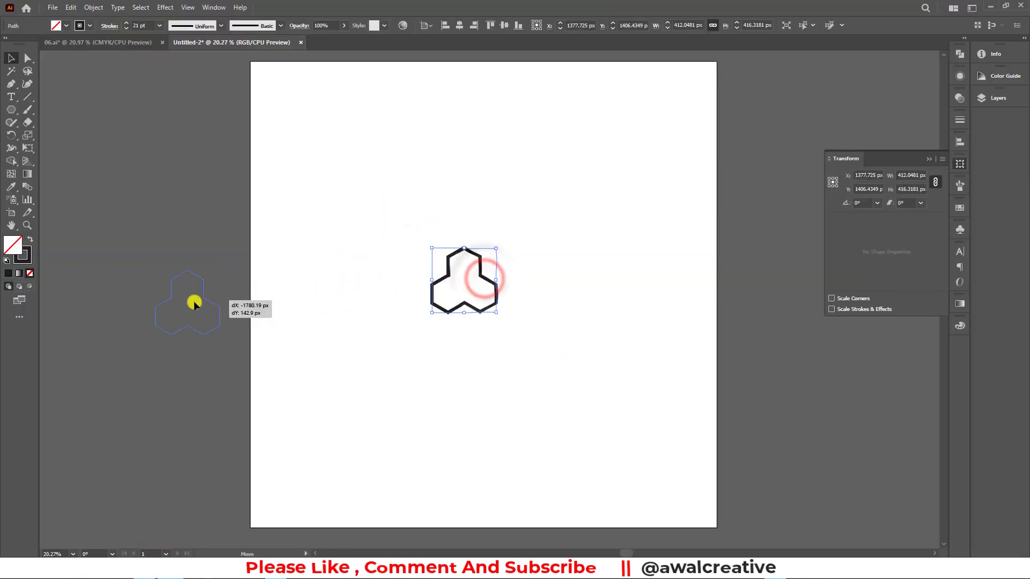
left_click_drag(485, 280, 179, 307)
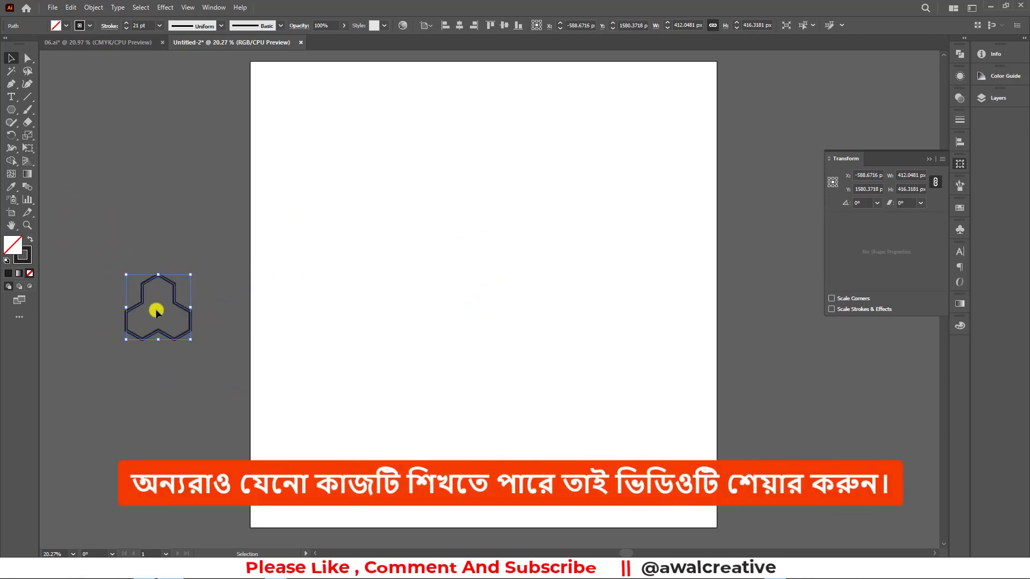
left_click(90, 25)
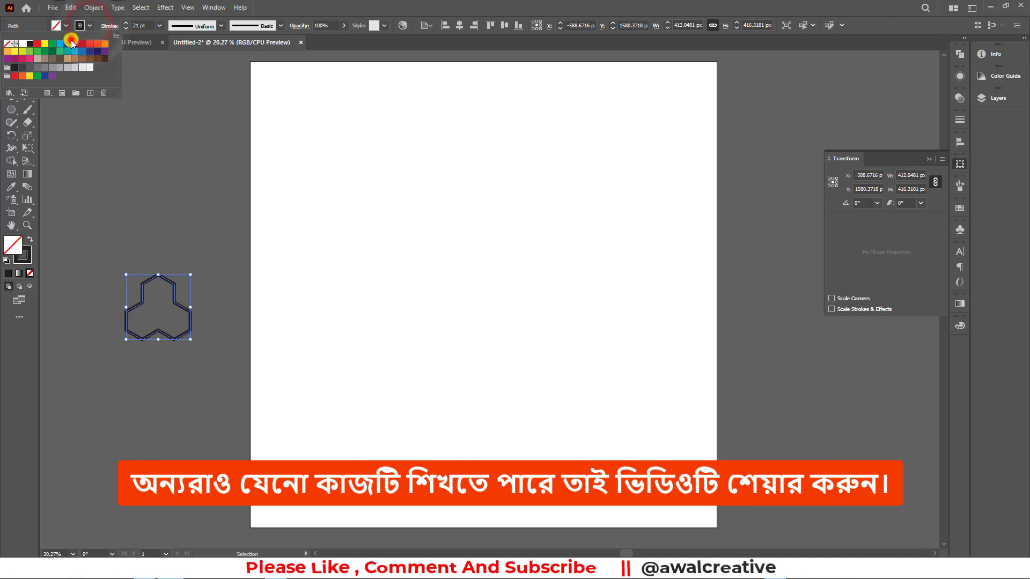
left_click(75, 47)
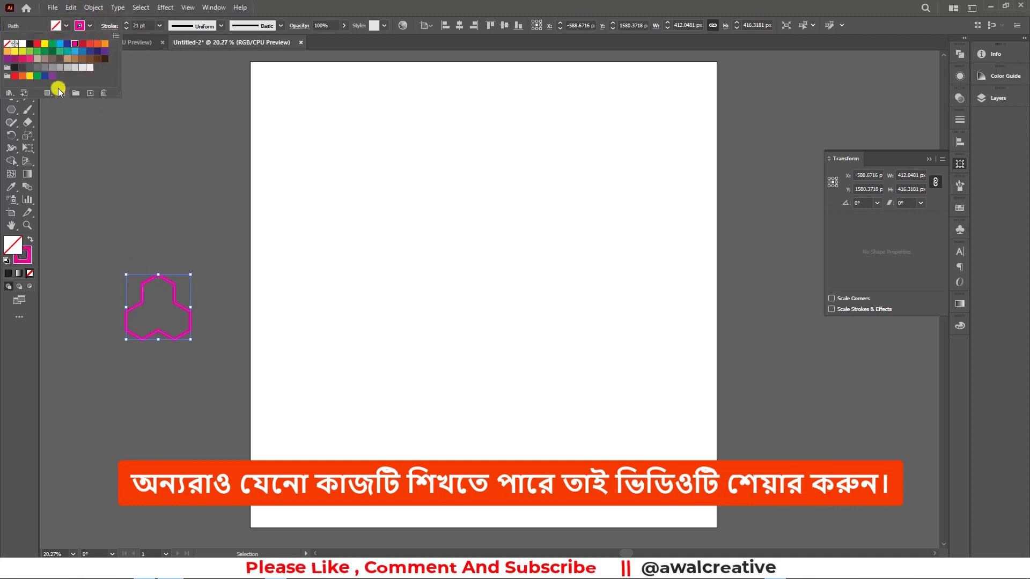
left_click(53, 51)
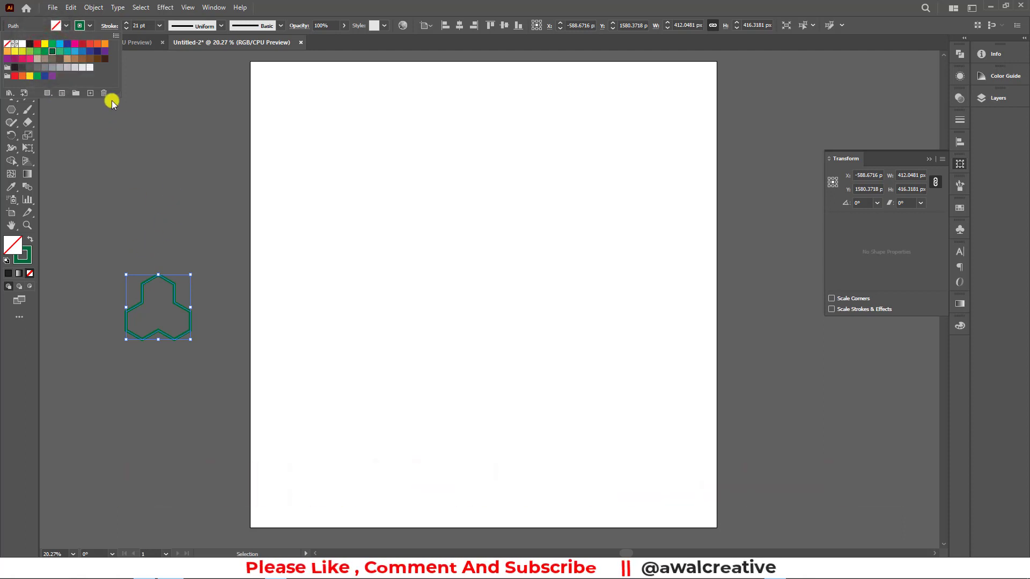
left_click(99, 45)
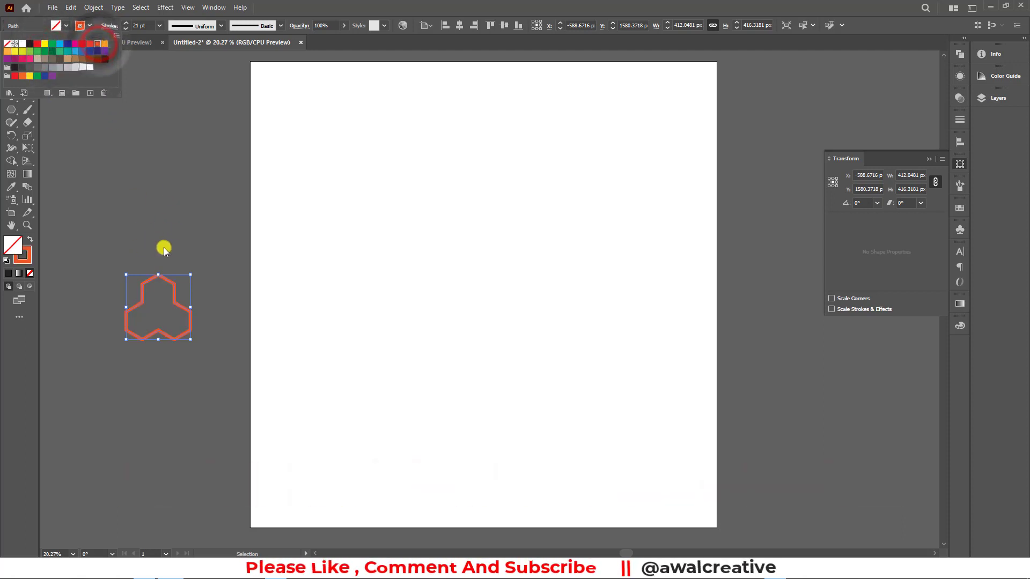
left_click(141, 247)
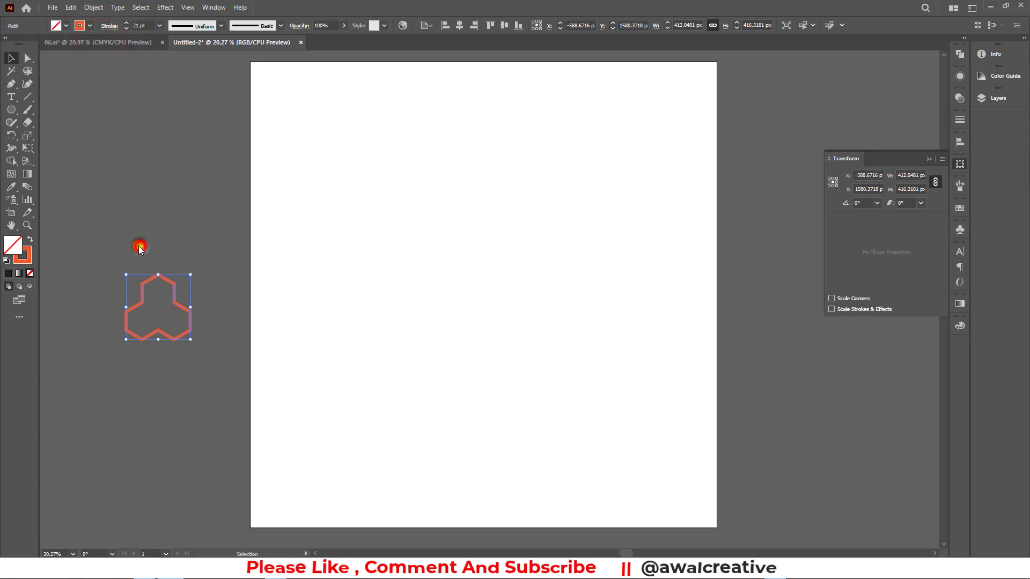
- Make a pattern from the shape with Object > Pattern > Make and acknowledge the swatch notice
left_click(93, 7)
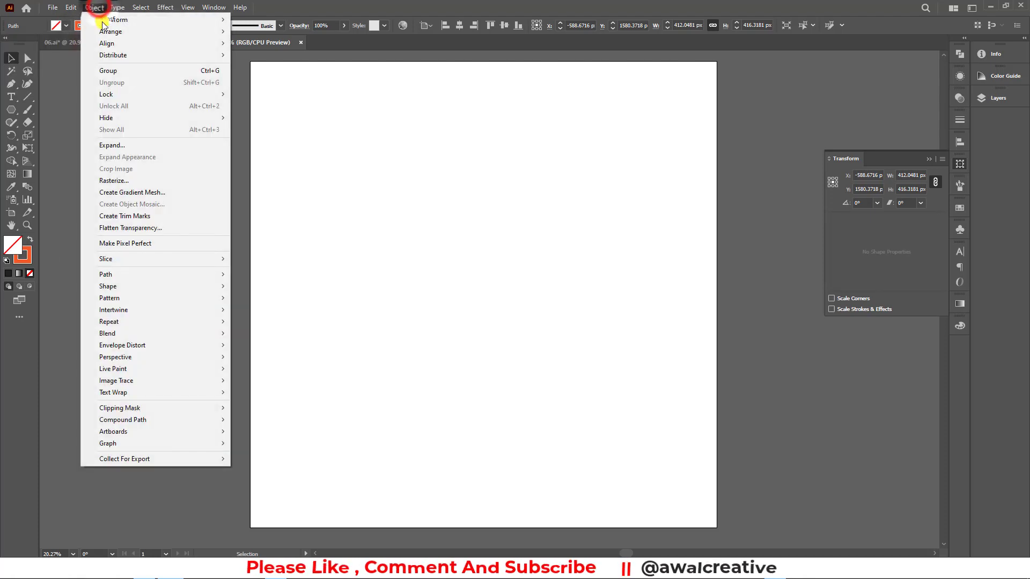
left_click(149, 296)
left_click(278, 299)
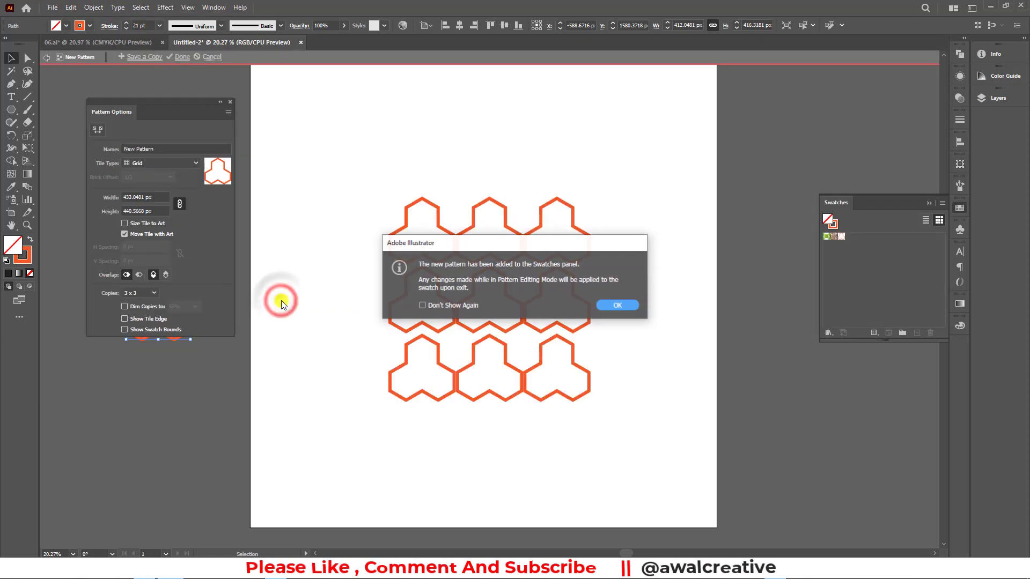
left_click_drag(494, 251, 425, 96)
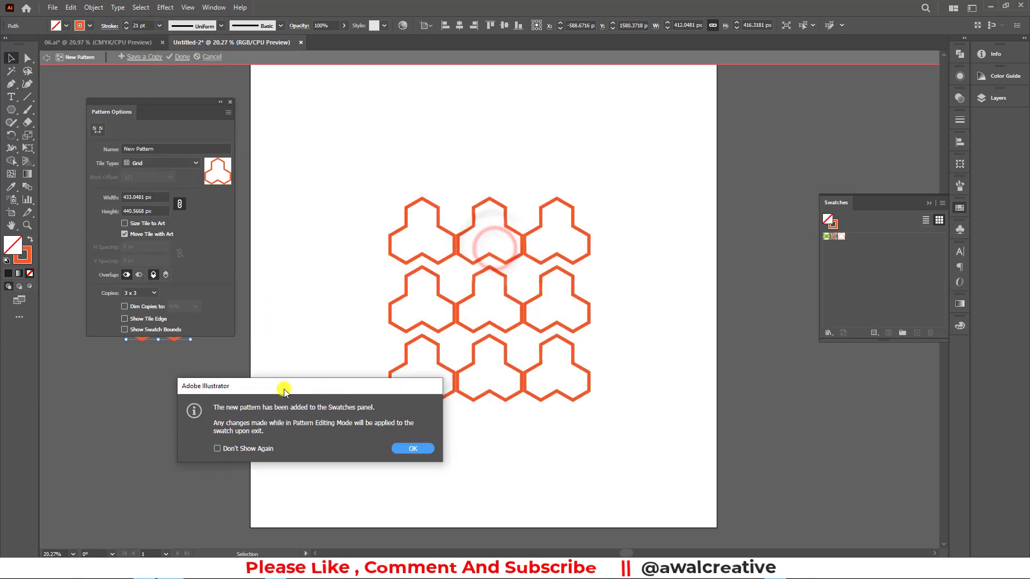
left_click(560, 149)
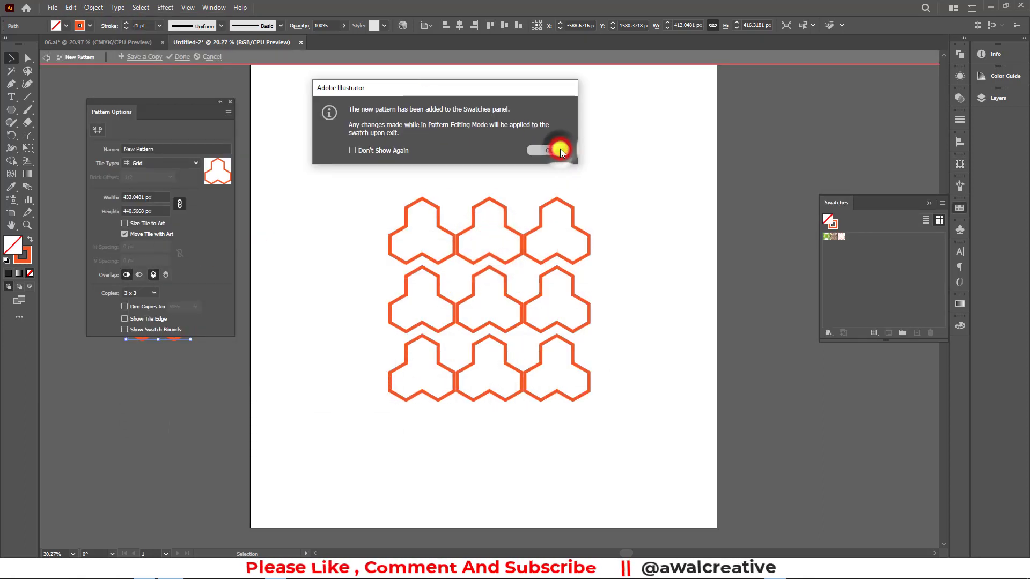
- Try Brick by Column, Hex by Column and Hex by Row tiling before settling on Brick by Row
left_click(179, 164)
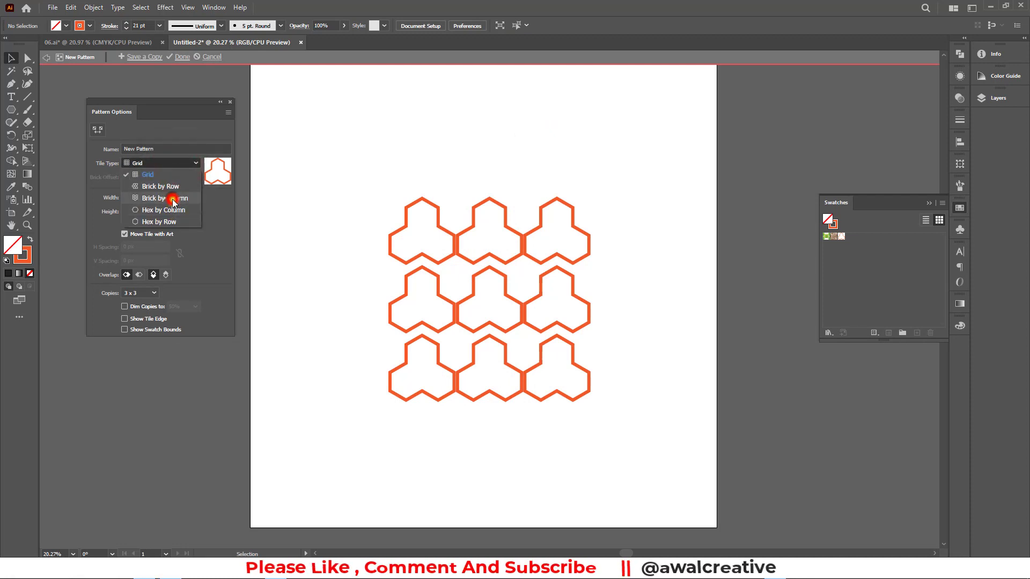
left_click(173, 200)
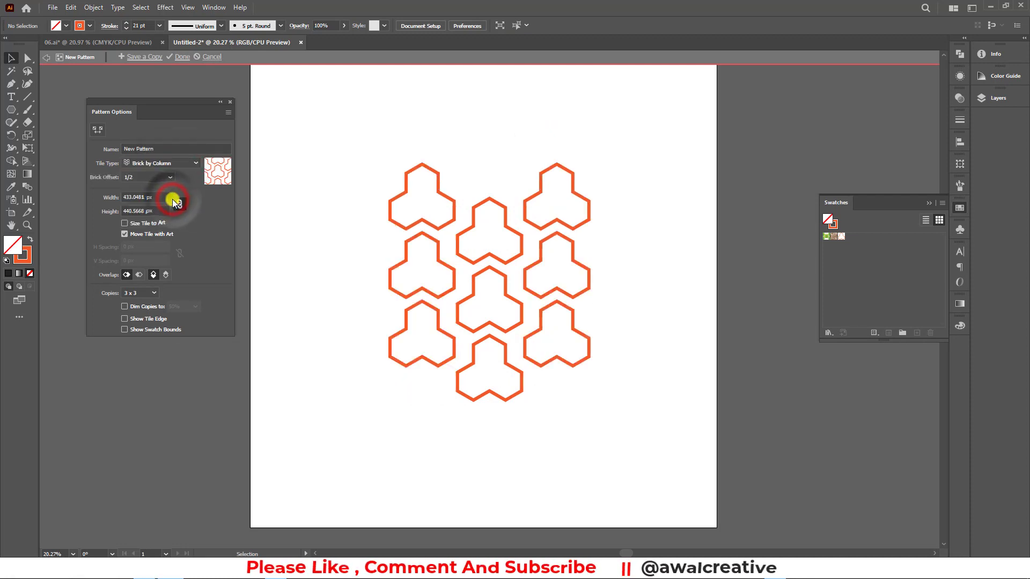
left_click(161, 163)
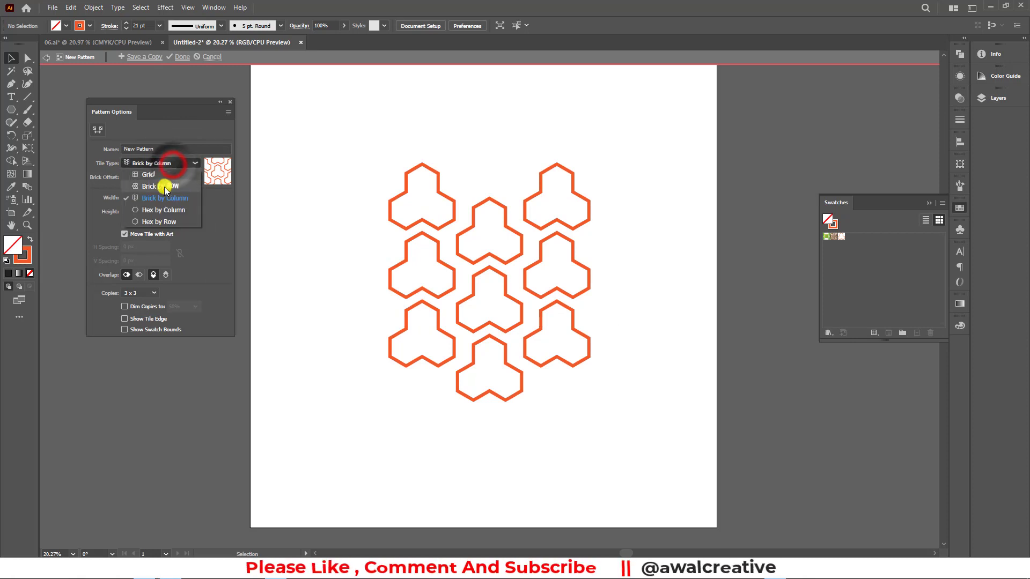
left_click(165, 188)
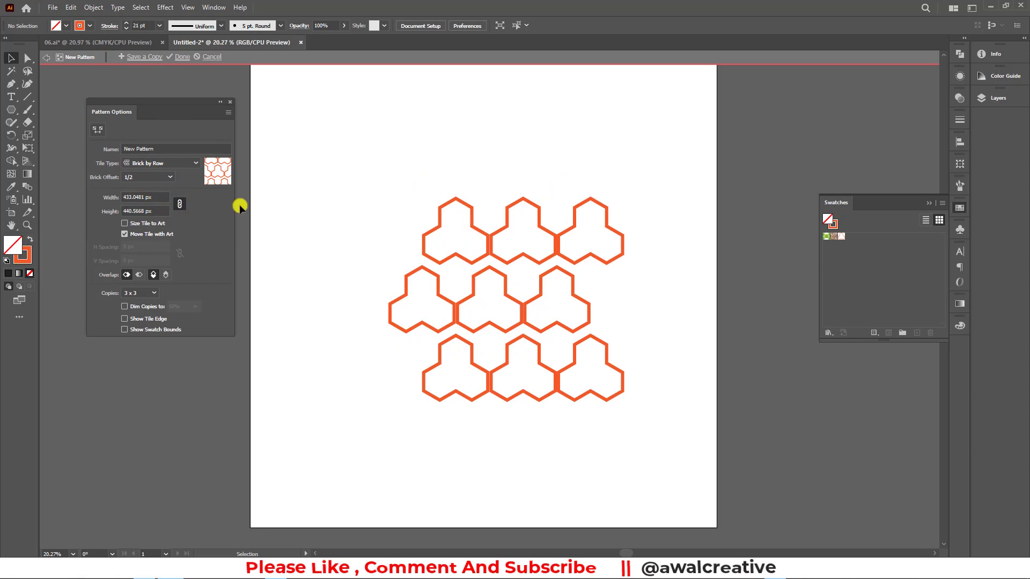
left_click(160, 164)
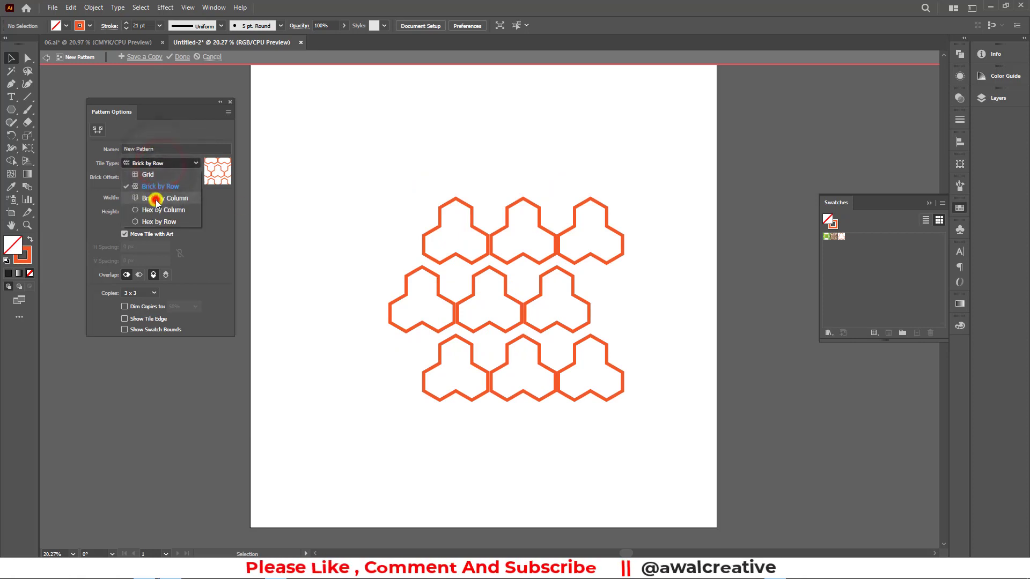
left_click(158, 198)
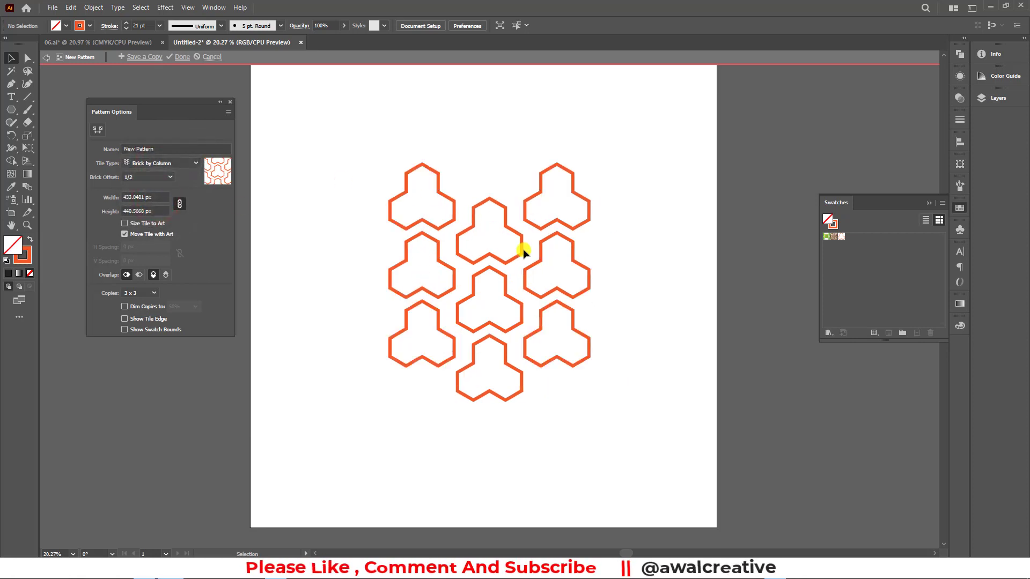
left_click(171, 162)
left_click(169, 215)
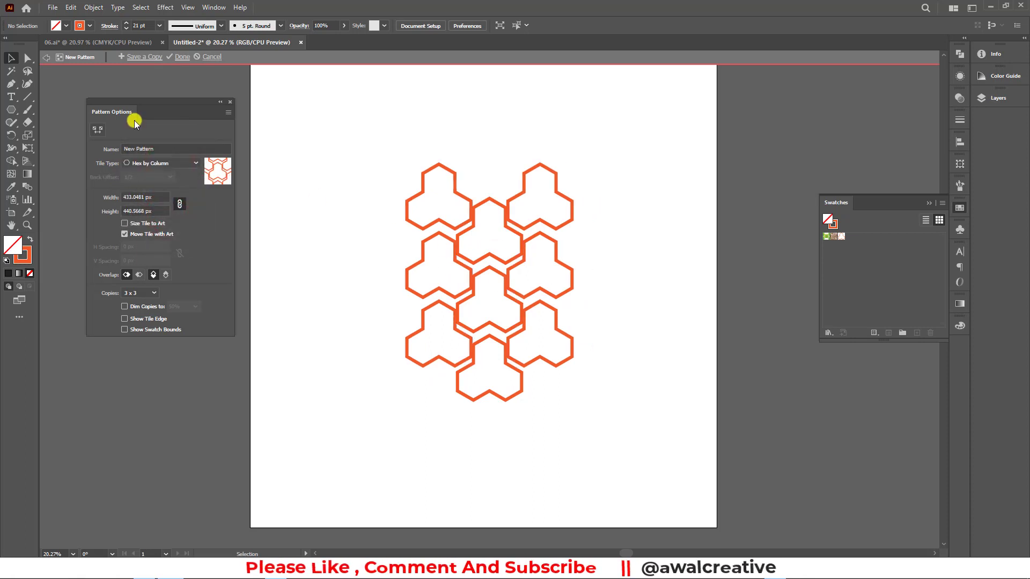
left_click(161, 163)
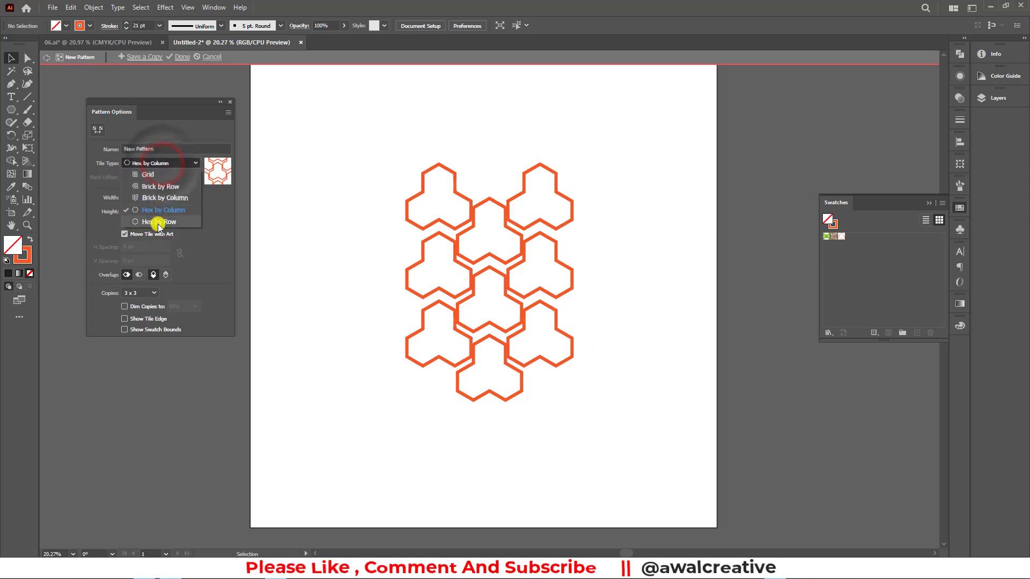
left_click(159, 221)
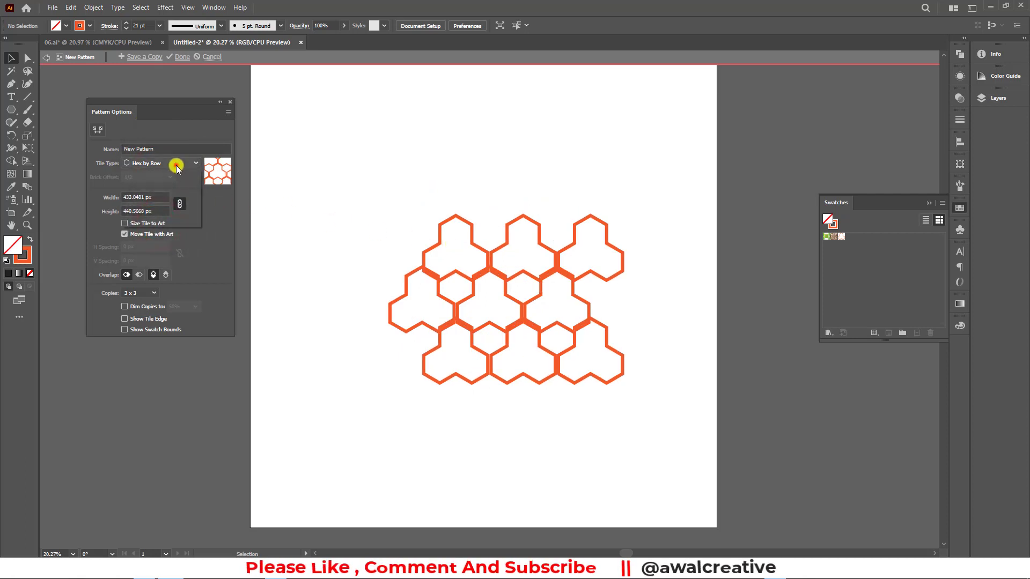
left_click(194, 164)
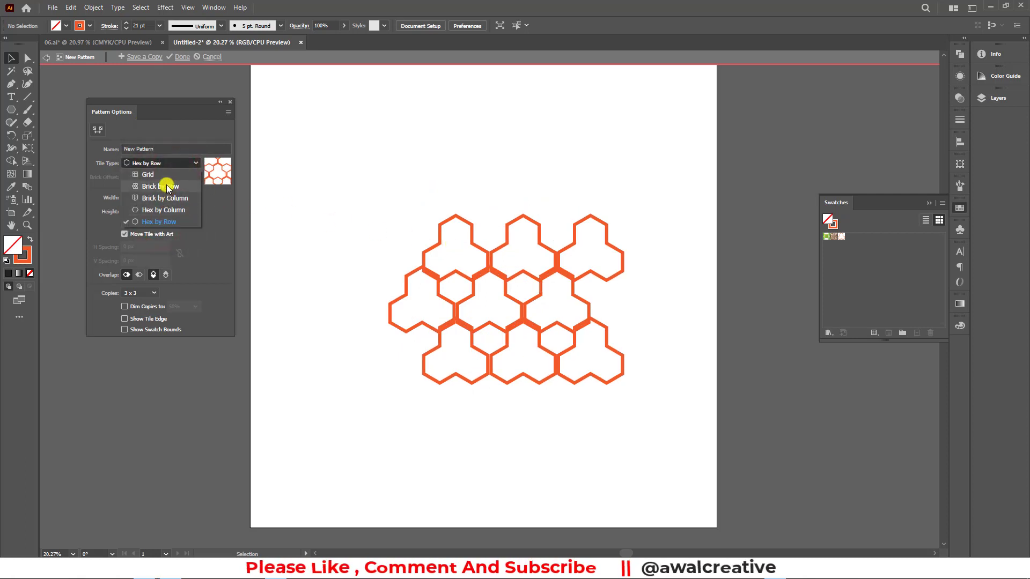
left_click(164, 187)
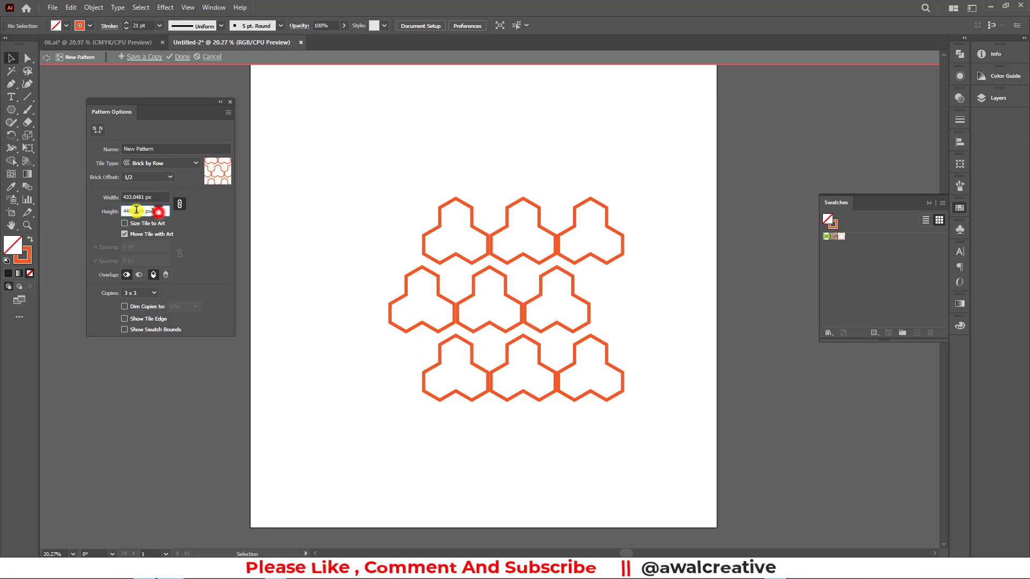
- Unlink tile width from height and test tile heights of 426, 361 and 381 px
double_click(152, 211)
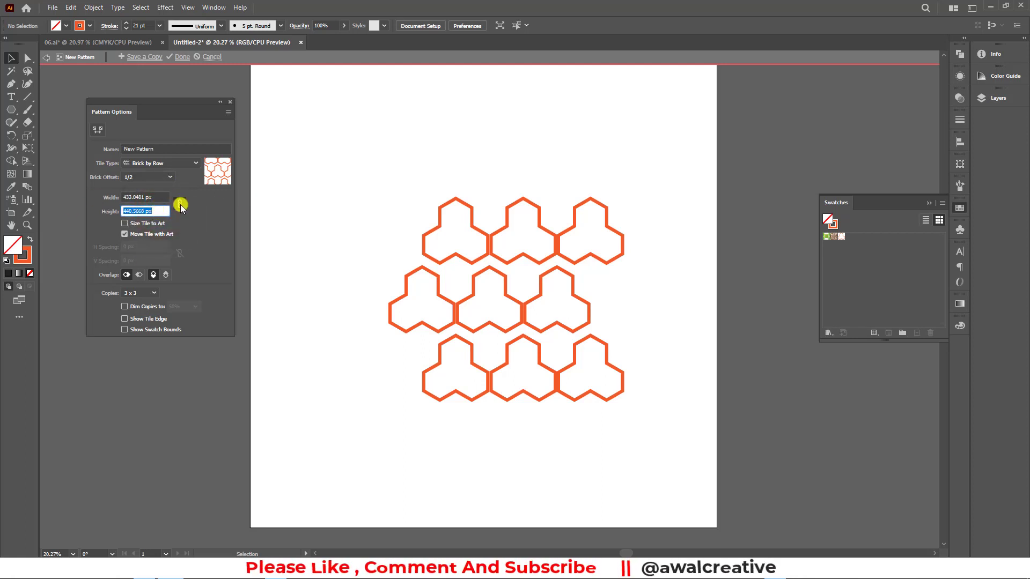
left_click(180, 204)
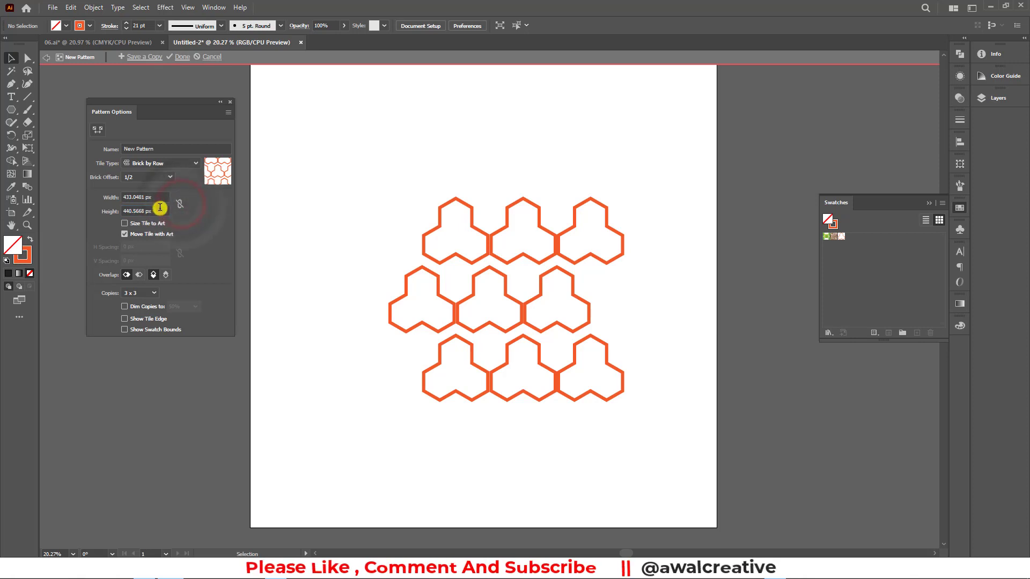
double_click(160, 210)
type("426")
key("Return")
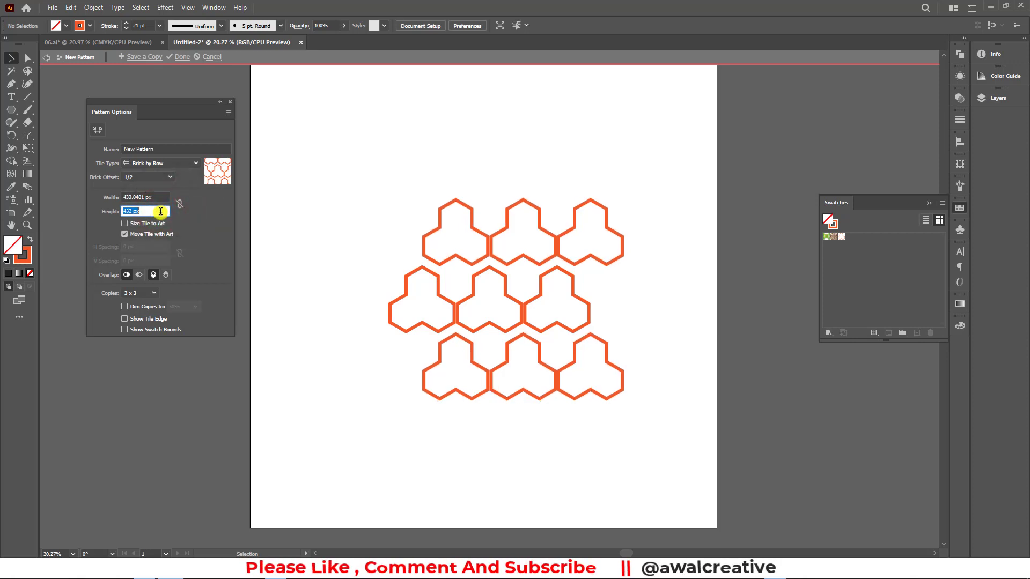
key("Down")
key("Down")
key("Down")
key("Down")
key("Down")
key("Down")
key("Down")
key("Down")
key("Down")
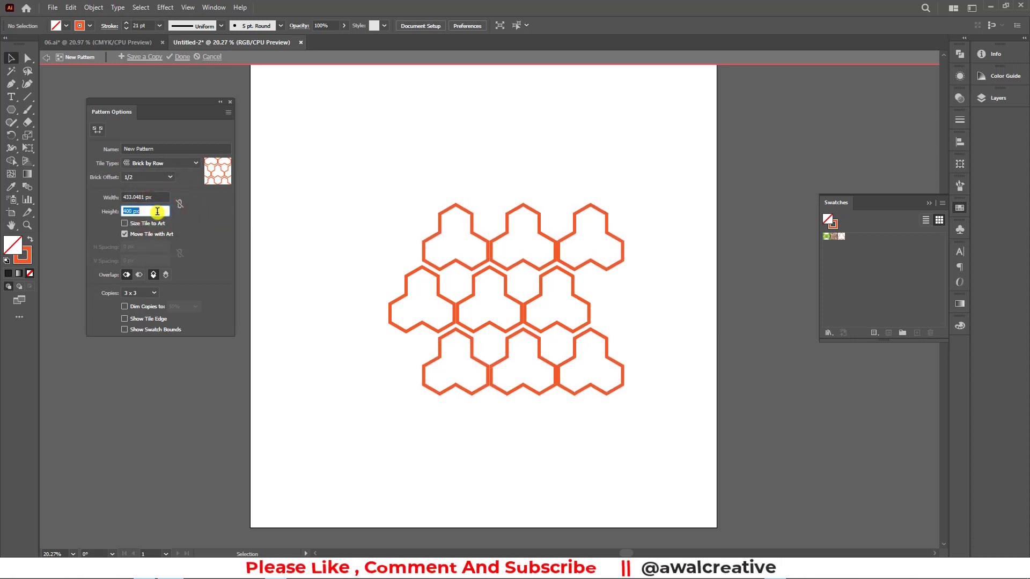
key("Down")
key("Down")
key("Down")
key("Down")
key("Down")
key("Down")
key("Down")
key("Down")
key("Down")
key("Down")
key("Down")
key("Down")
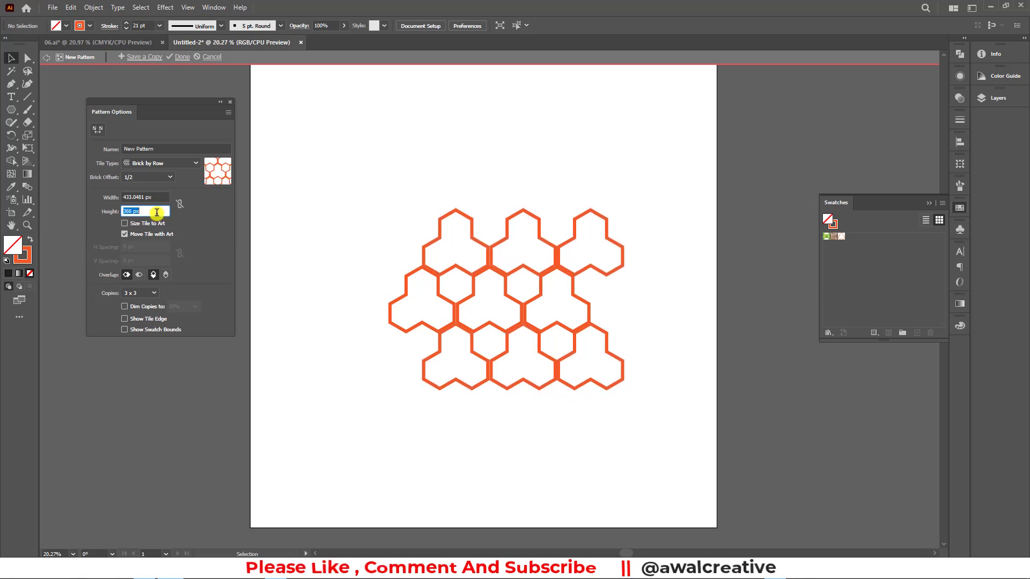
key("Down")
key("Down")
key("Down")
key("Down")
key("Down")
key("Down")
key("Down")
key("Down")
key("Down")
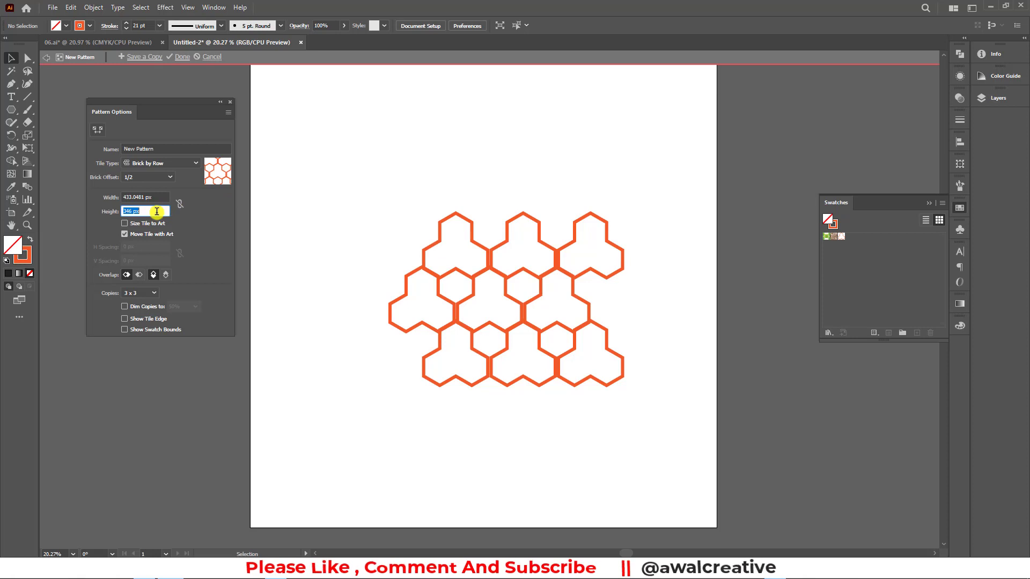
key("Up")
key("Up")
key("Up")
key("Up")
key("Up")
key("Up")
key("Up")
key("Up")
key("Up")
key("Up")
key("Up")
key("Up")
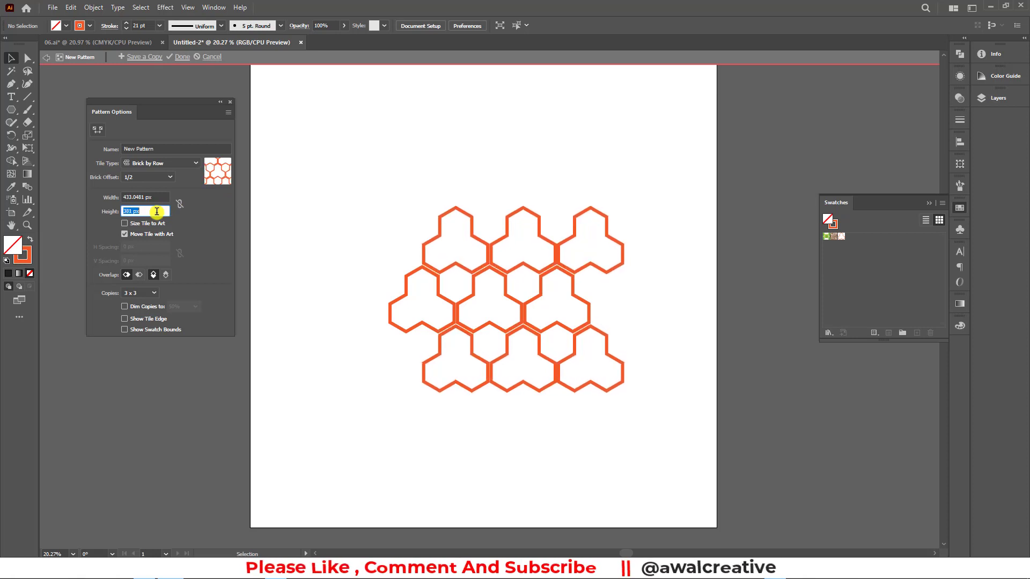
key("Up")
key("Up")
key("Up")
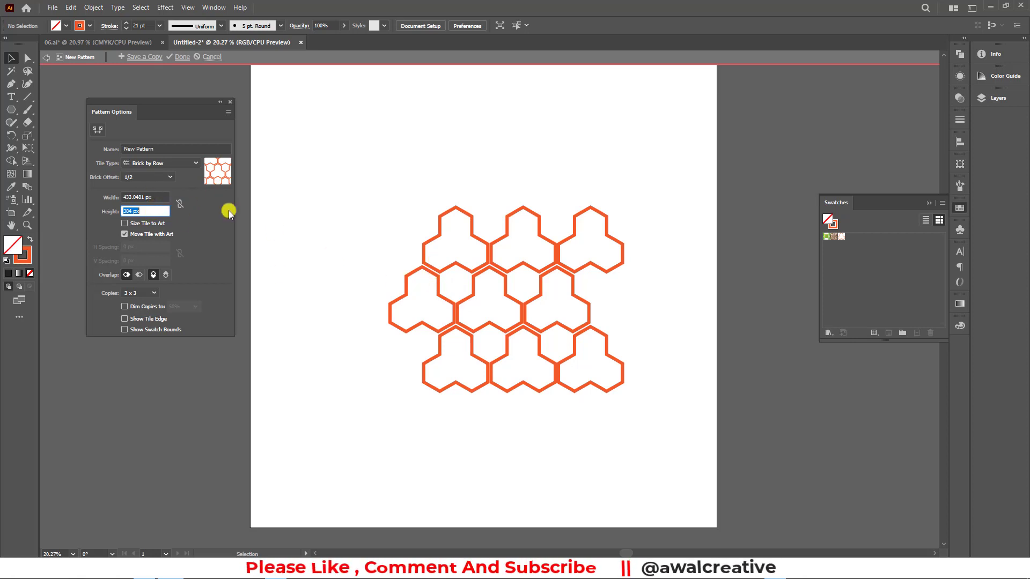
- Narrow the tile width toward 410 px to close the column gaps
scroll(151, 209, "down", 6)
scroll(150, 210, "down", 6)
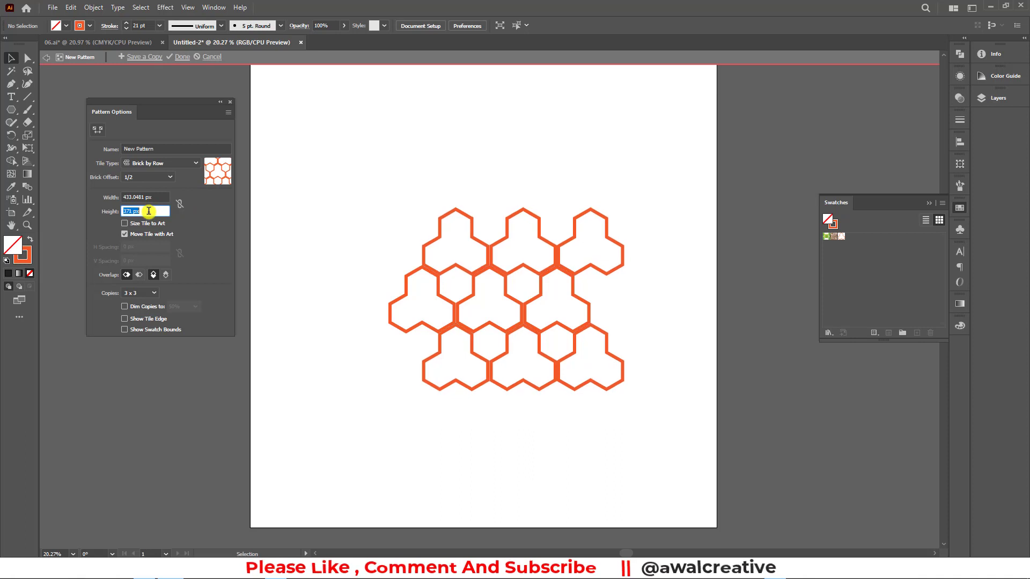
scroll(149, 211, "down", 6)
scroll(150, 212, "down", 4)
scroll(149, 212, "down", 6)
scroll(149, 213, "down", 4)
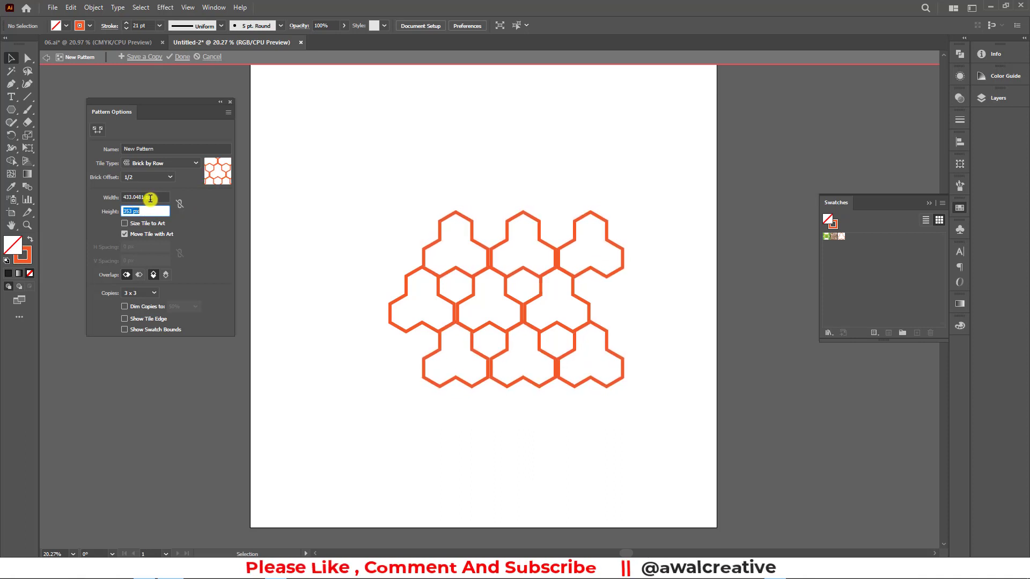
left_click(150, 198)
scroll(150, 198, "down", 5)
scroll(151, 199, "down", 5)
scroll(151, 199, "down", 5)
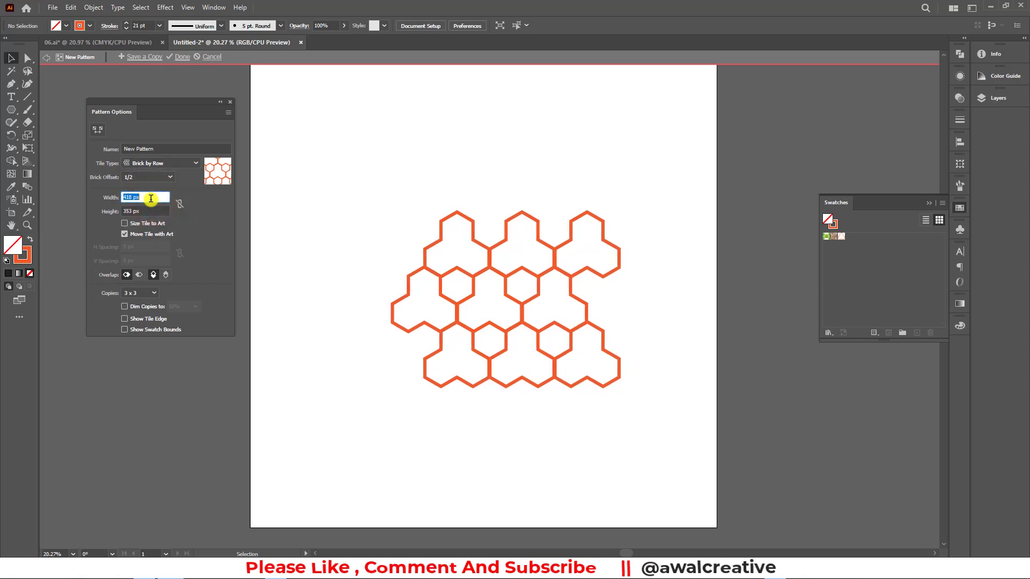
scroll(151, 199, "down", 4)
scroll(149, 200, "down", 4)
scroll(149, 199, "down", 4)
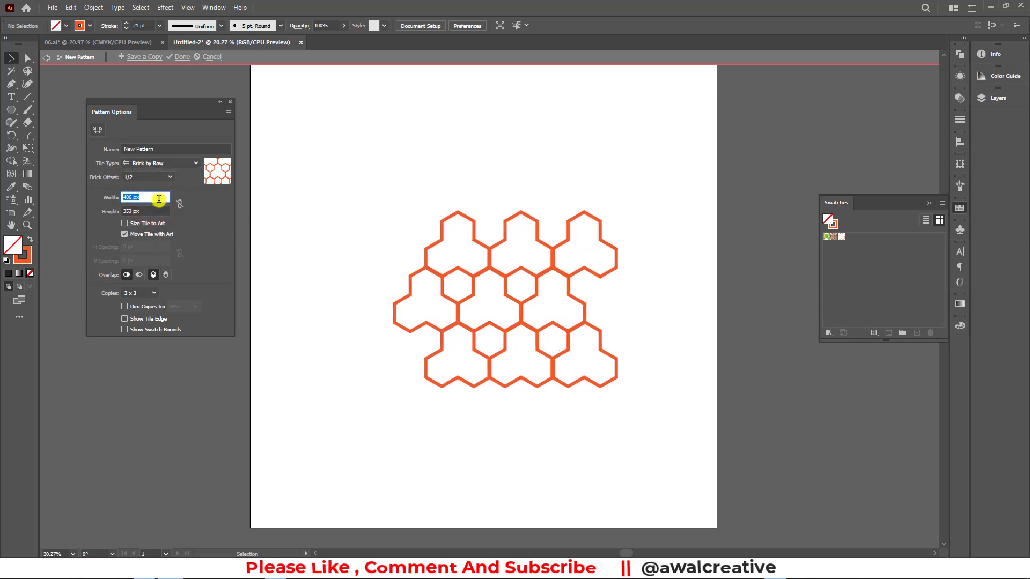
- Zoom into the hexagon seams and pan around to check the pattern joins
left_click(27, 225)
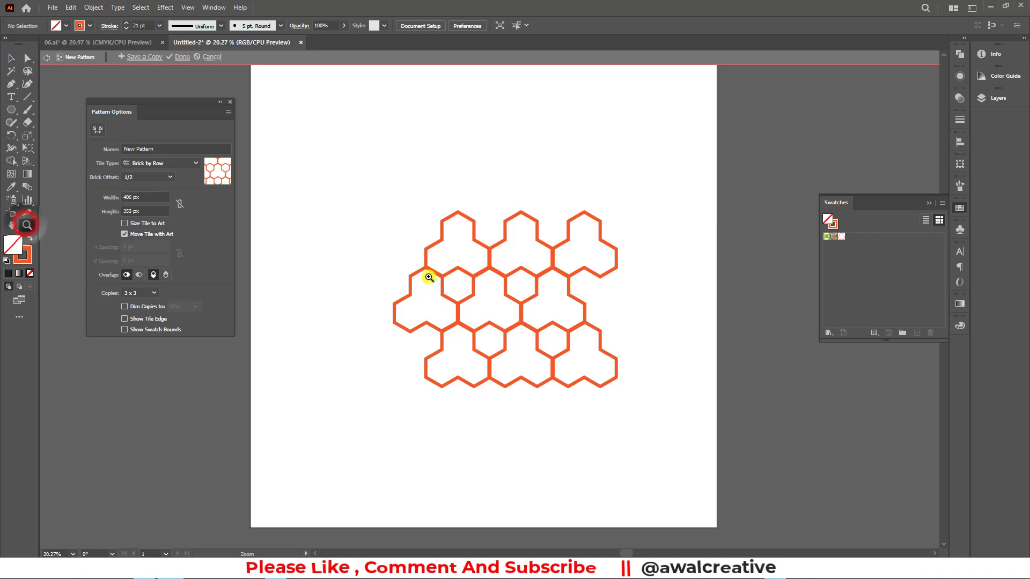
left_click_drag(430, 278, 476, 304)
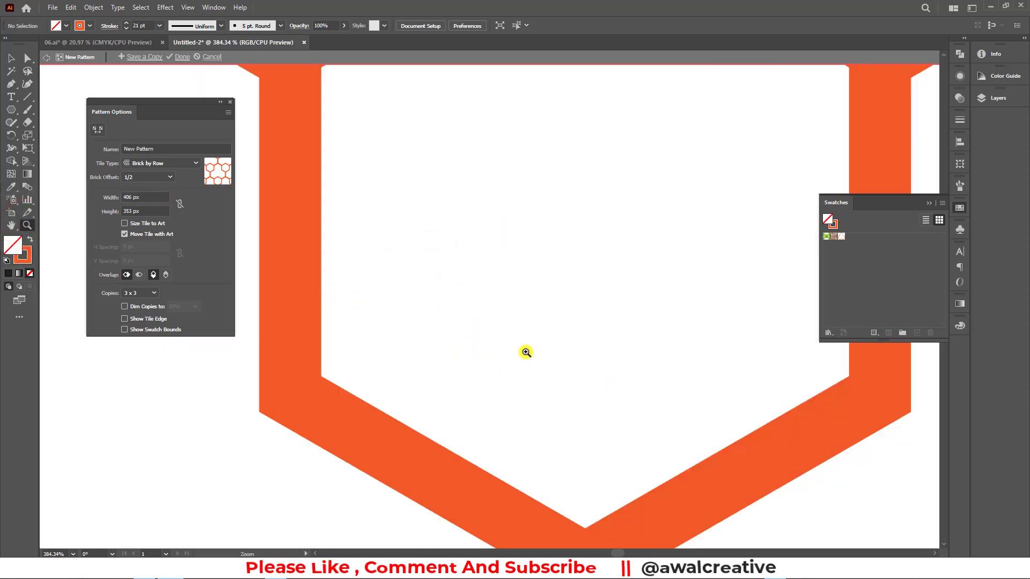
left_click(504, 307, "alt")
left_click(500, 303, "alt")
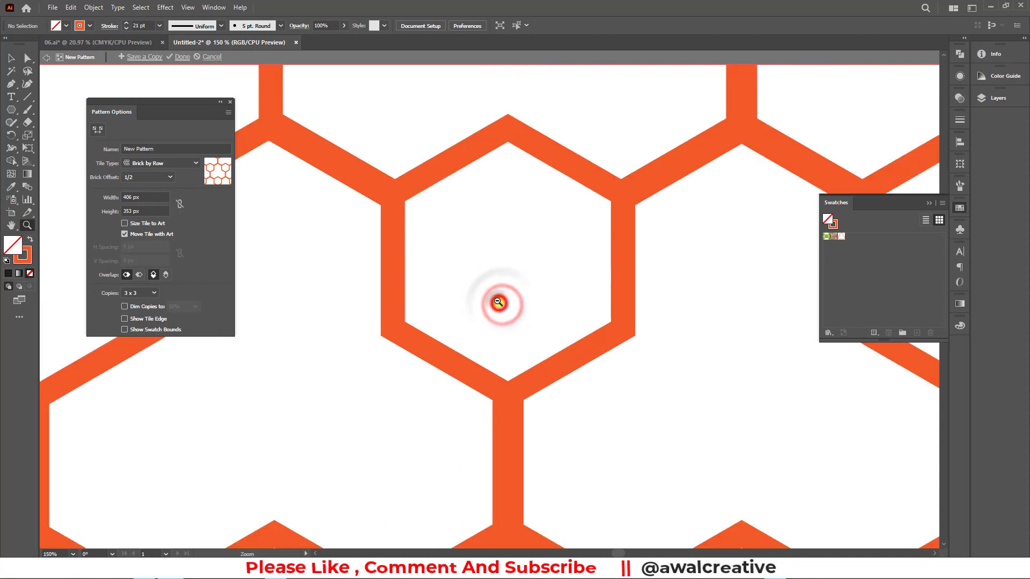
left_click_drag(487, 332, 478, 289)
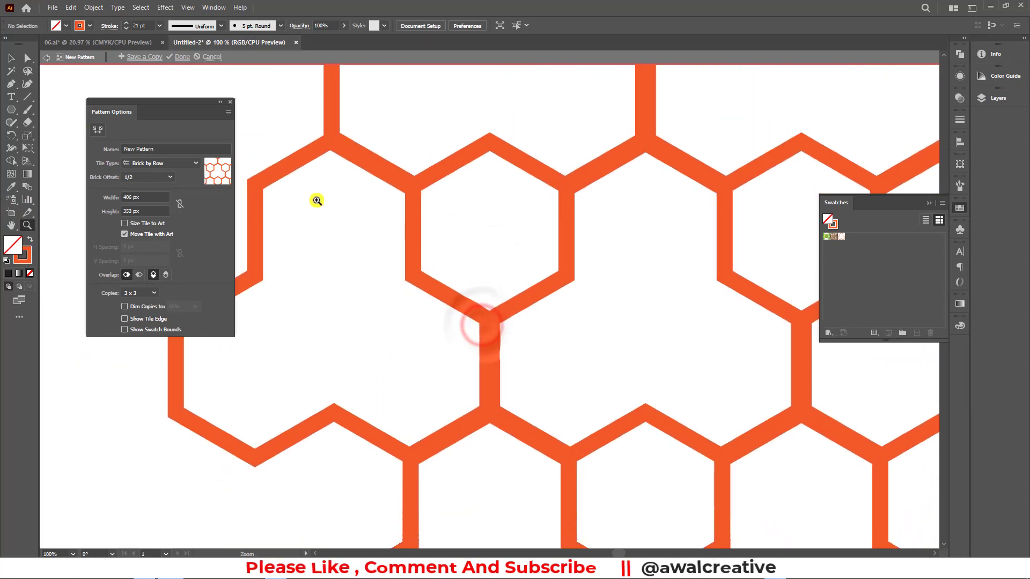
scroll(155, 198, "up", 6)
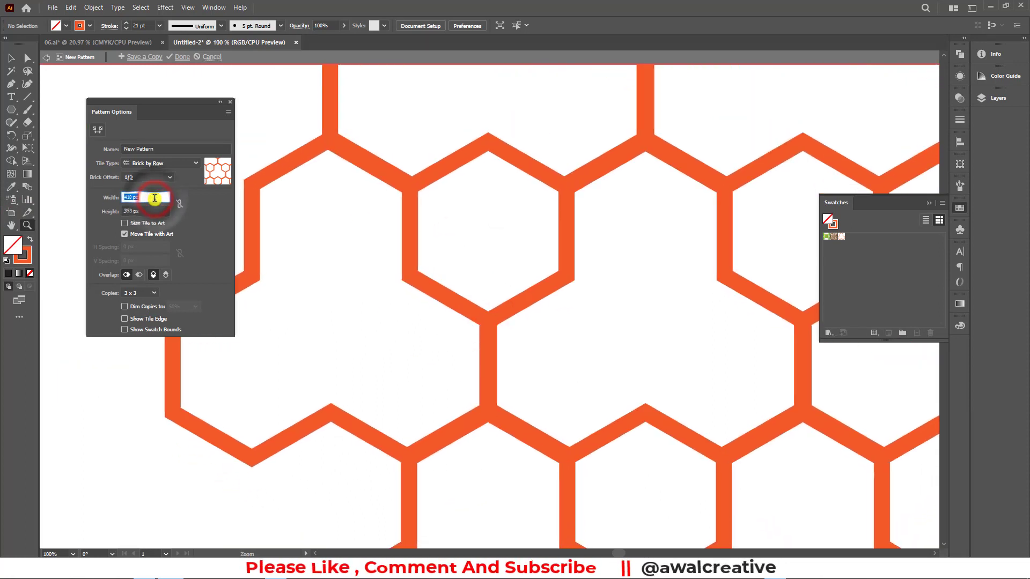
scroll(155, 198, "up", 6)
scroll(155, 198, "up", 6)
scroll(155, 198, "up", 7)
scroll(155, 197, "up", 6)
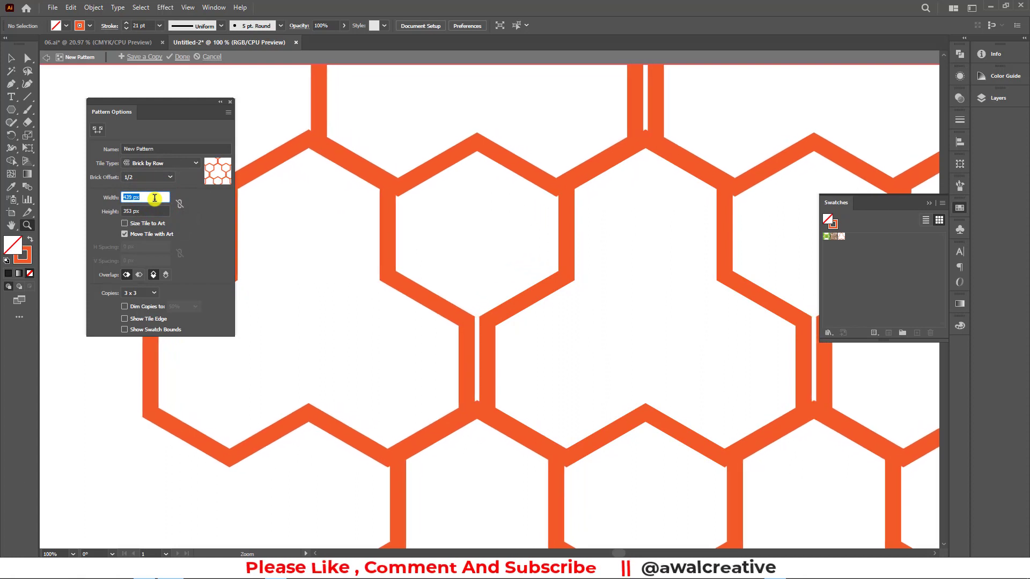
scroll(155, 198, "up", 7)
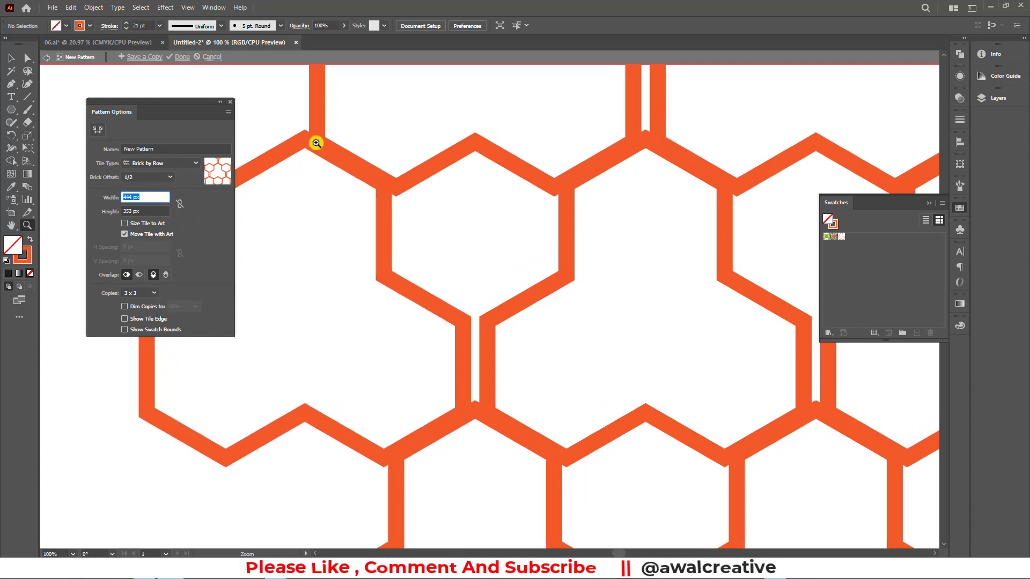
scroll(158, 196, "down", 5)
scroll(158, 196, "down", 5)
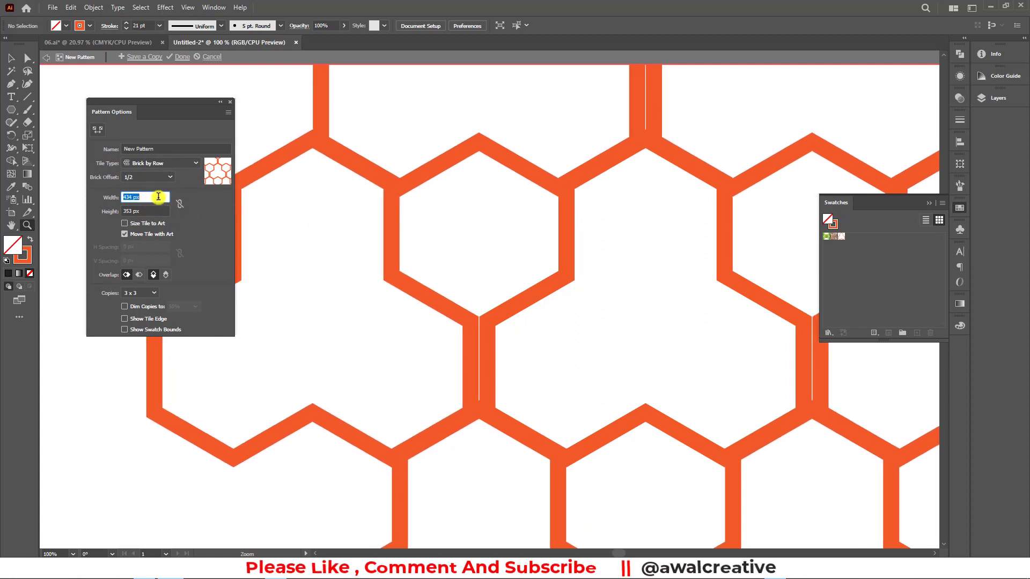
scroll(158, 197, "down", 7)
scroll(158, 197, "down", 7)
scroll(160, 201, "down", 7)
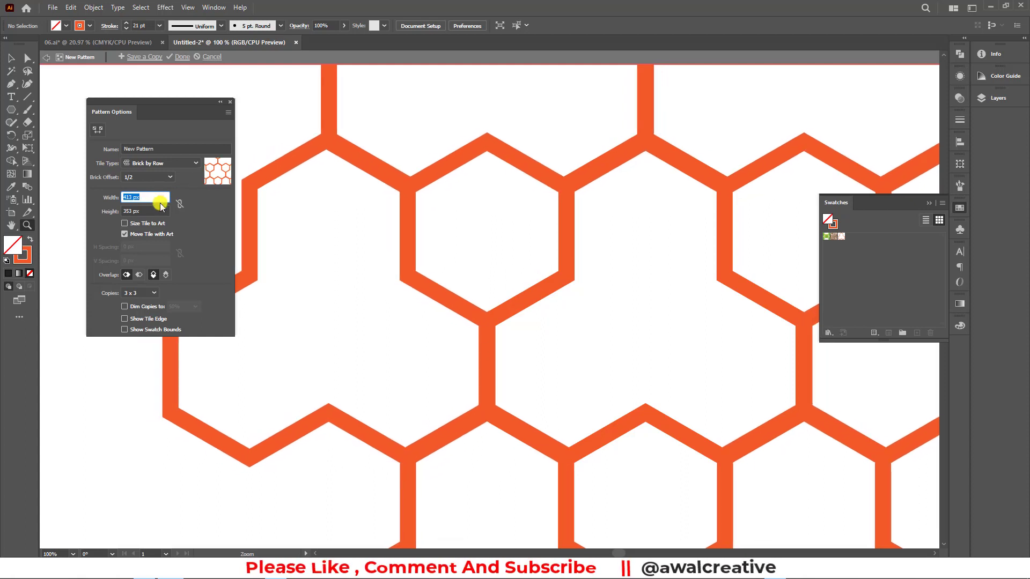
scroll(160, 203, "down", 2)
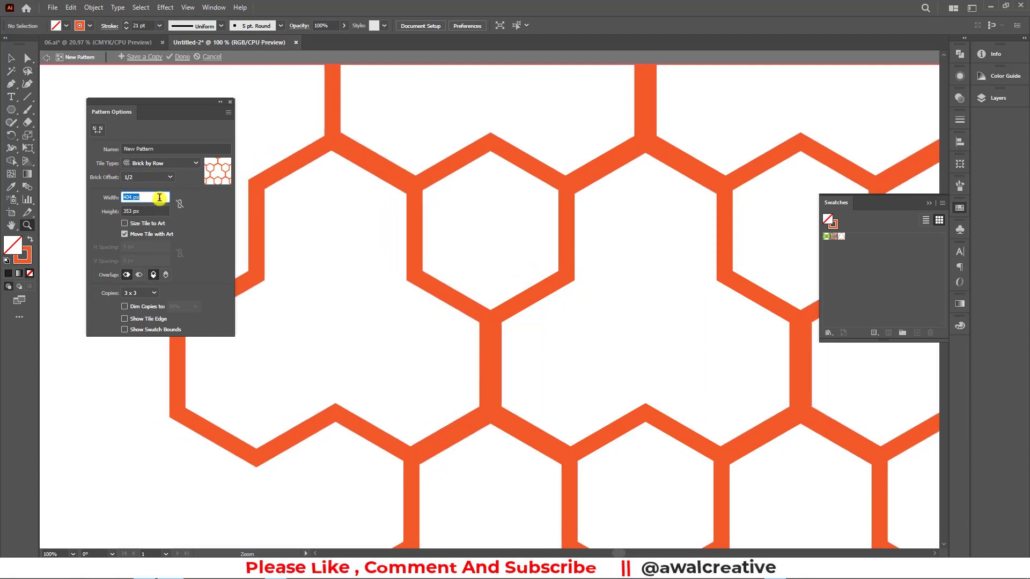
scroll(160, 198, "up", 1)
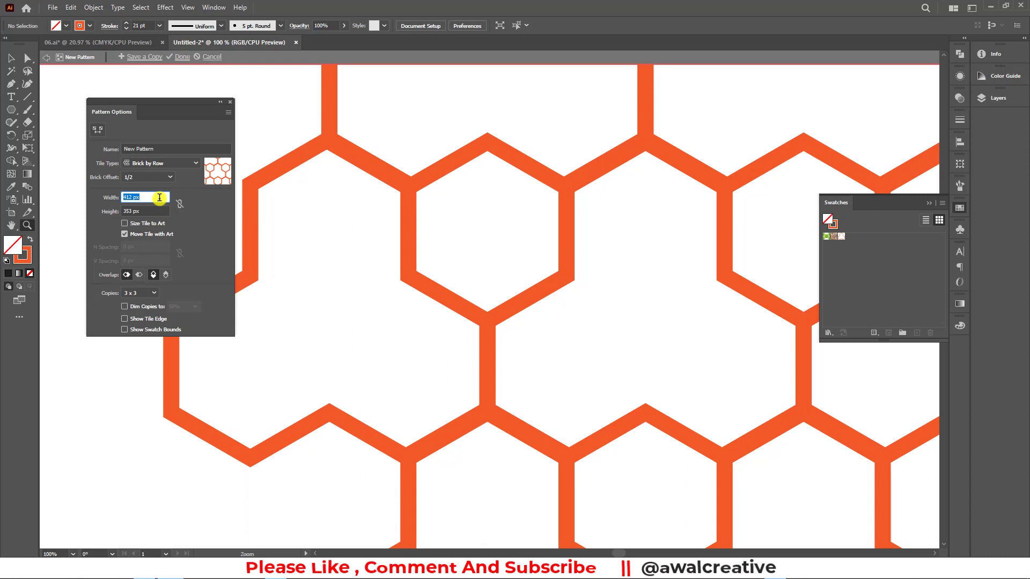
scroll(159, 197, "down", 1)
scroll(159, 197, "down", 1)
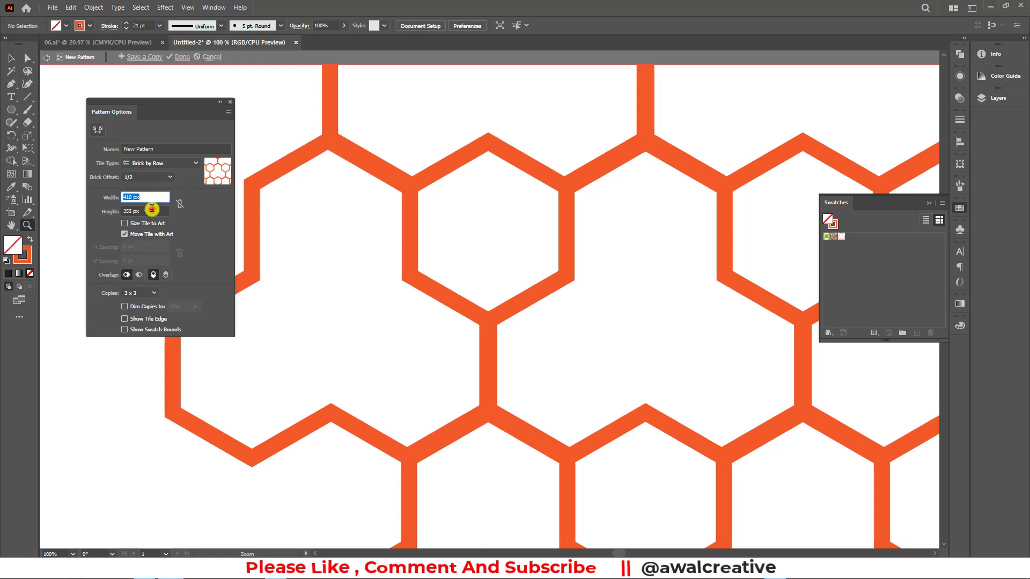
- Fine-tune the tile height to 356 px so the hexagons interlock
left_click(152, 211)
scroll(152, 211, "down", 3)
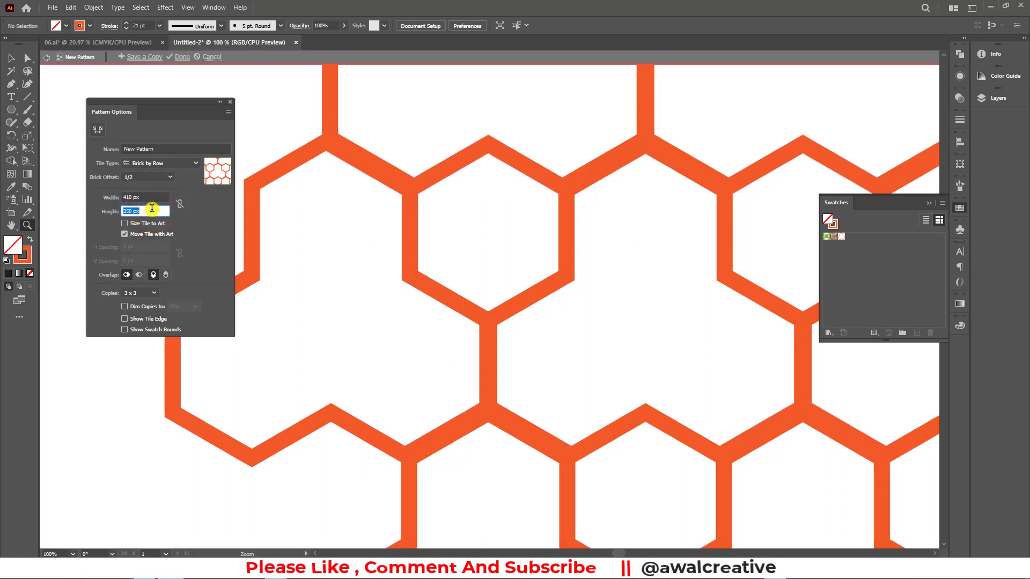
scroll(151, 208, "up", 2)
scroll(152, 208, "up", 2)
scroll(152, 208, "up", 2)
scroll(152, 208, "up", 1)
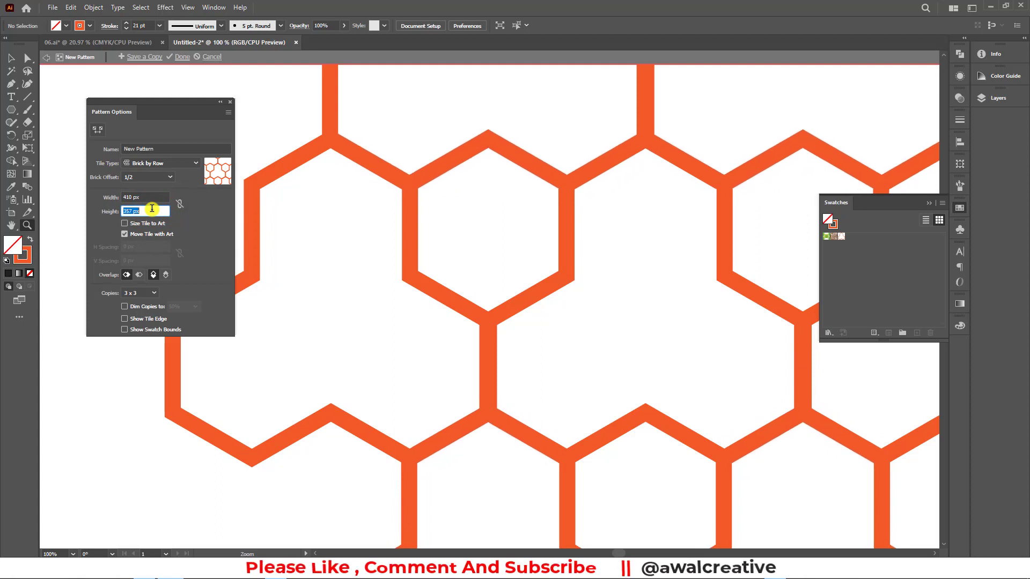
scroll(152, 208, "down", 1)
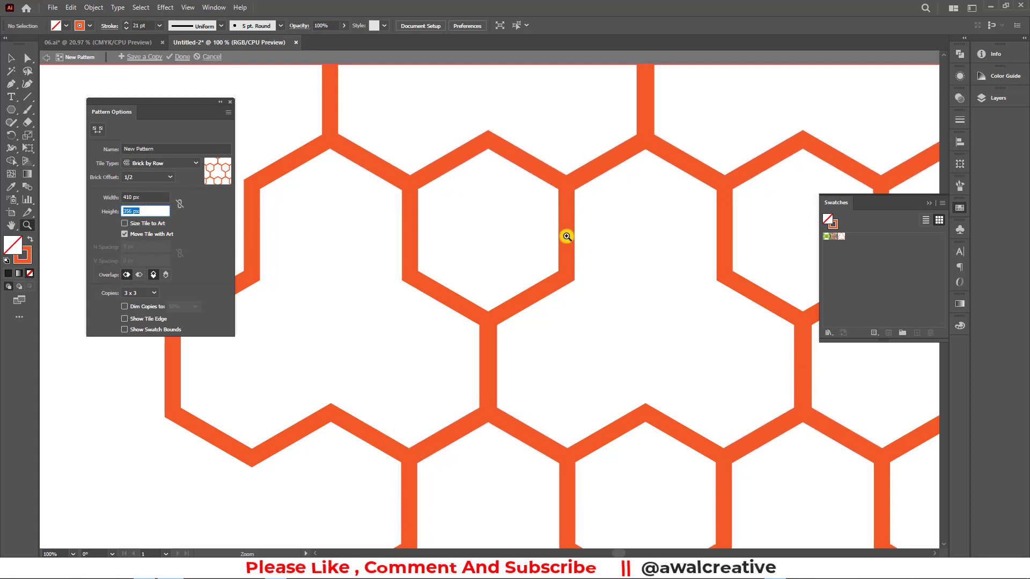
scroll(599, 201, "up", 1)
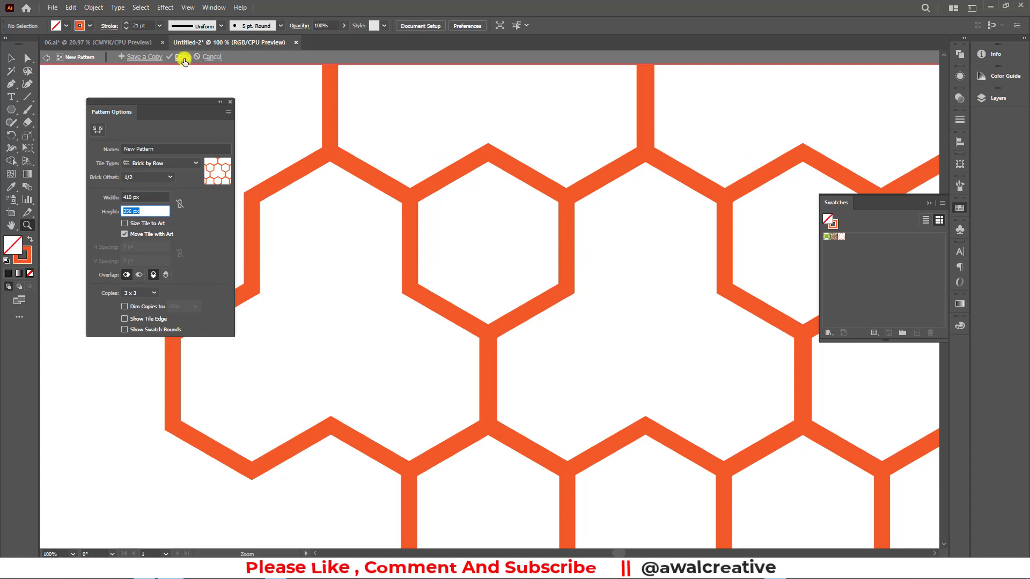
- Save the pattern swatch and create a 3000 px square aligned to the artboard
left_click(183, 57)
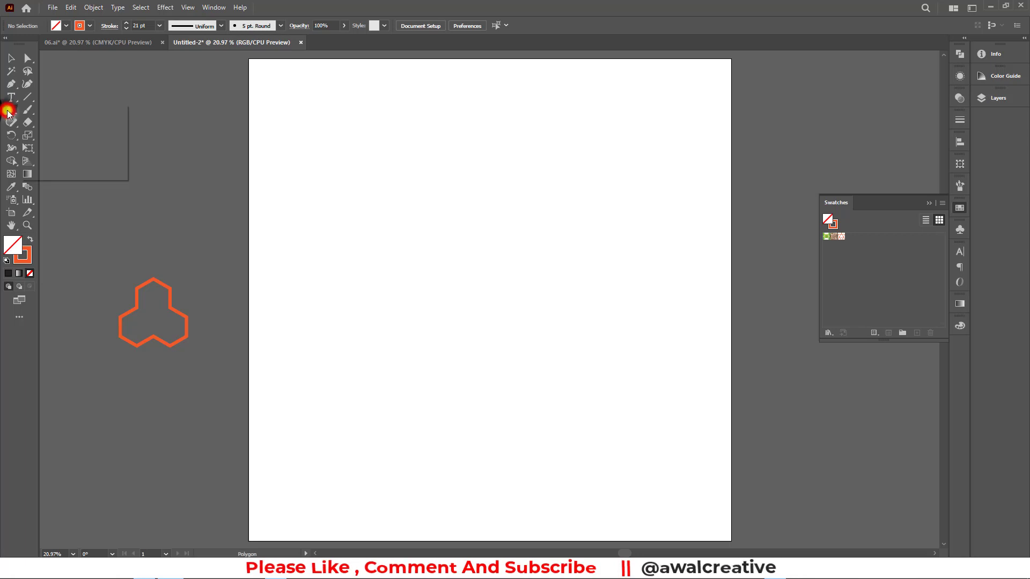
left_click_drag(8, 113, 59, 107)
left_click(436, 208)
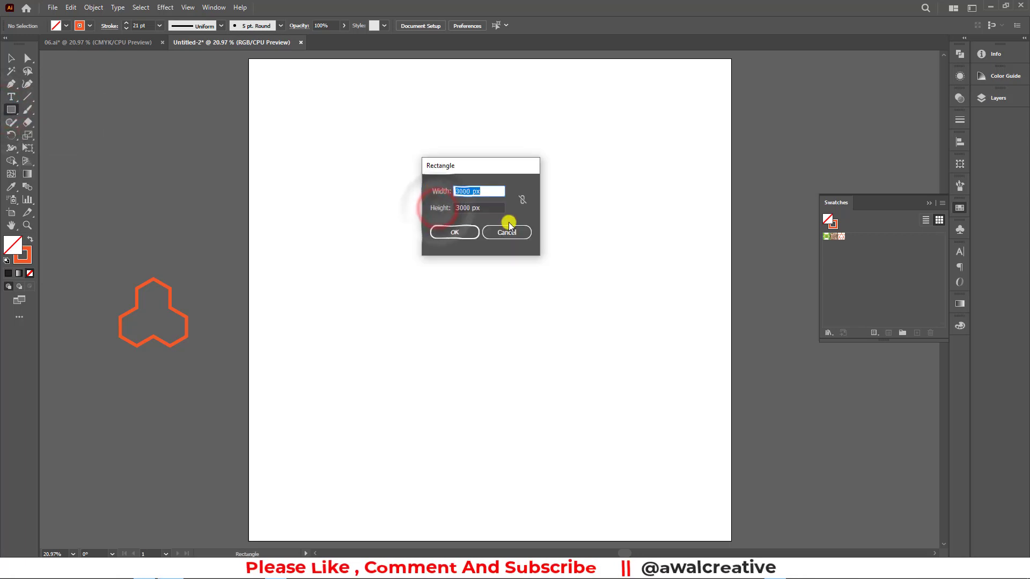
left_click(455, 232)
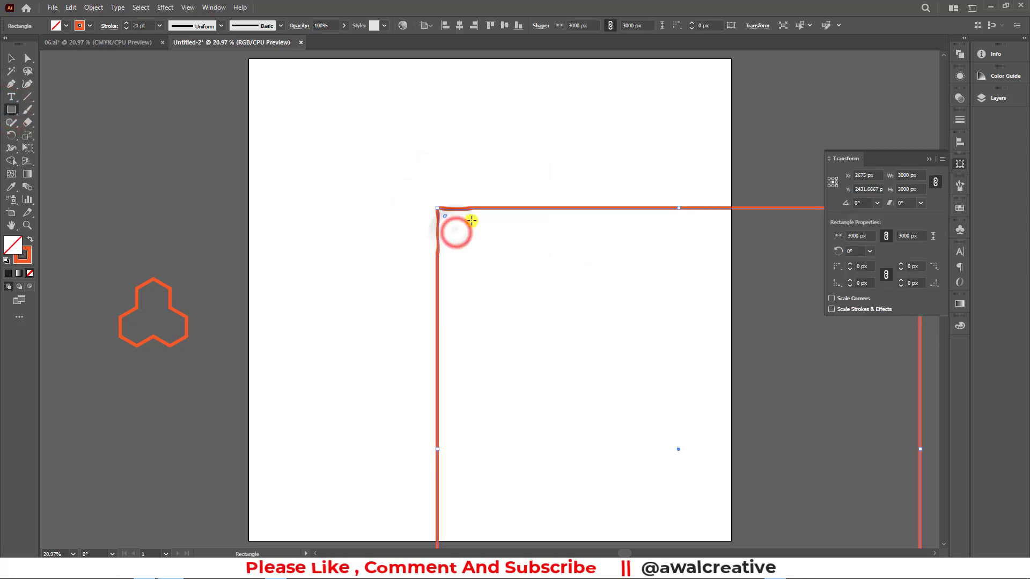
left_click(504, 25)
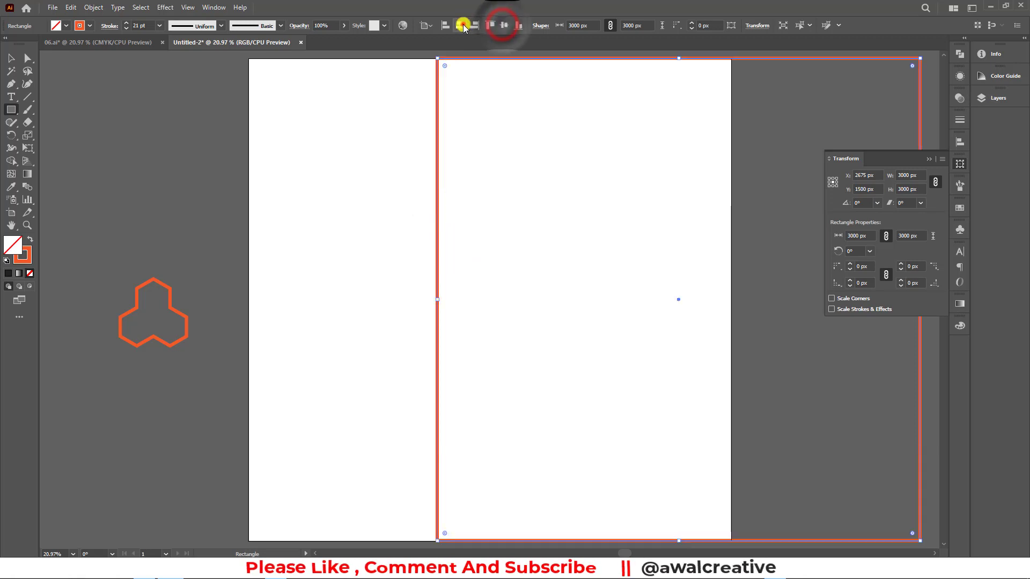
left_click(459, 25)
- Remove the square's orange stroke and fill it with red
left_click(12, 58)
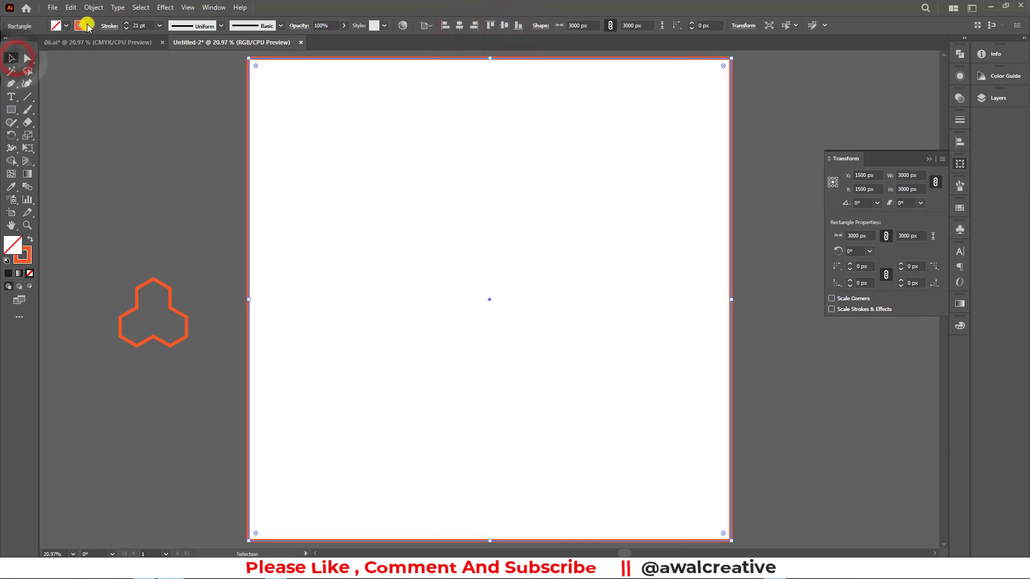
left_click(89, 26)
left_click(6, 43)
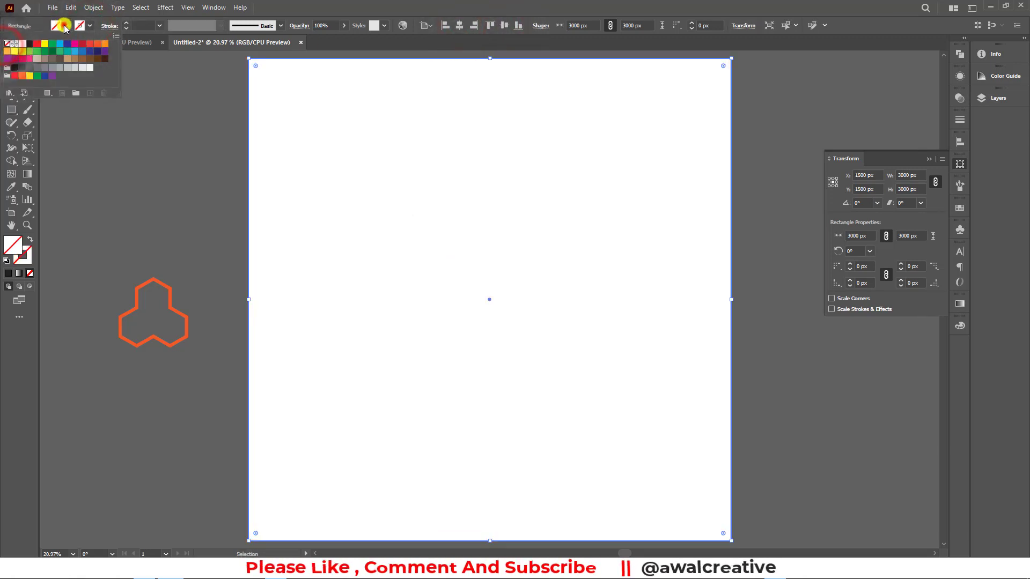
left_click(66, 25)
left_click(81, 44)
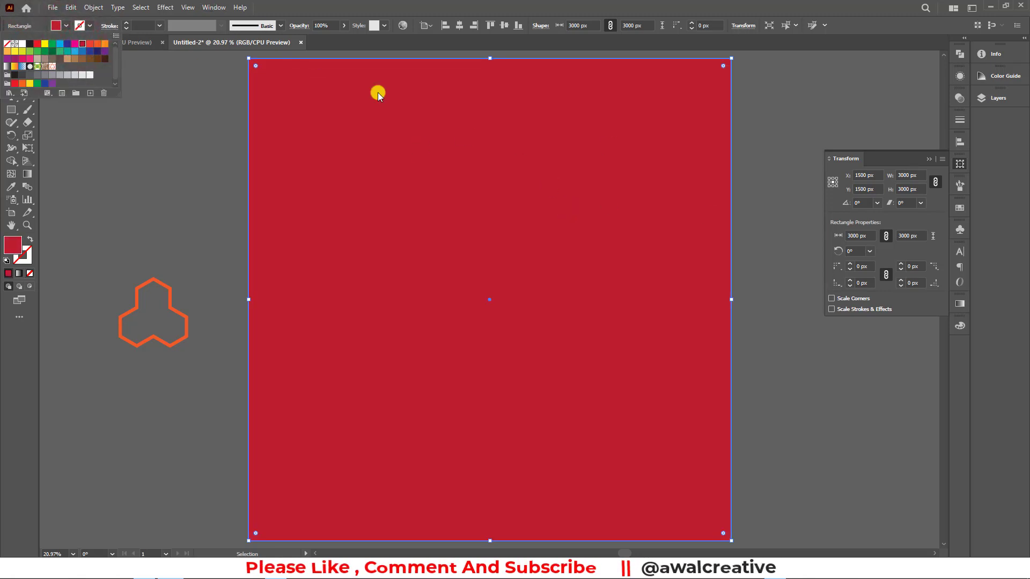
- Apply the hexagon pattern swatch from the Swatches panel as the square's fill
left_click(220, 10)
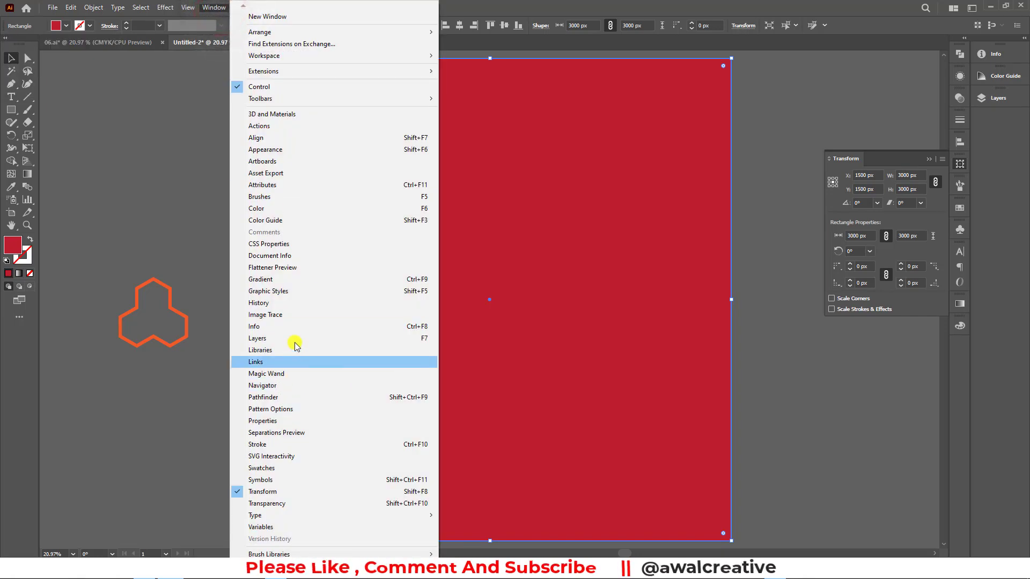
left_click(290, 468)
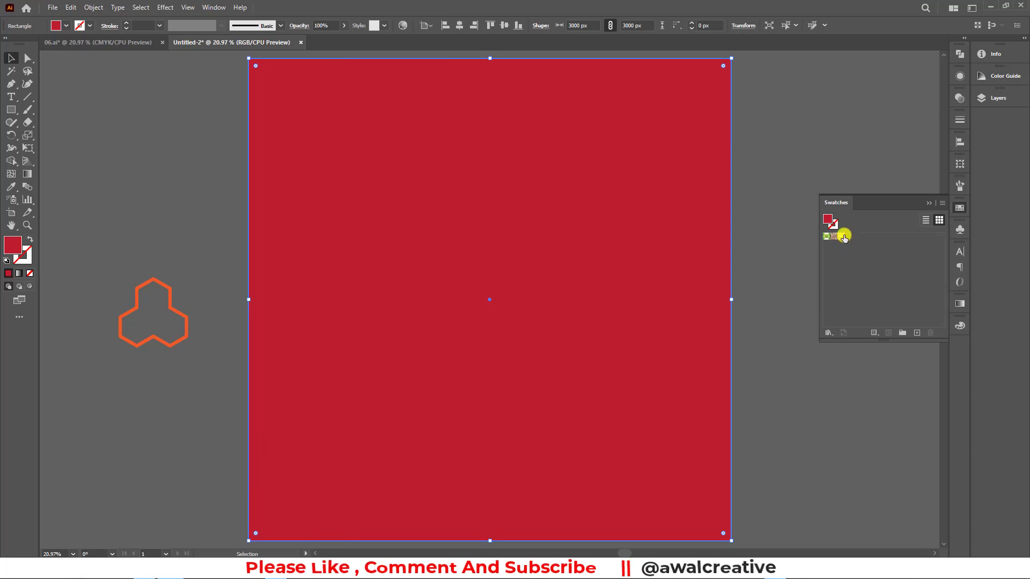
left_click(841, 237)
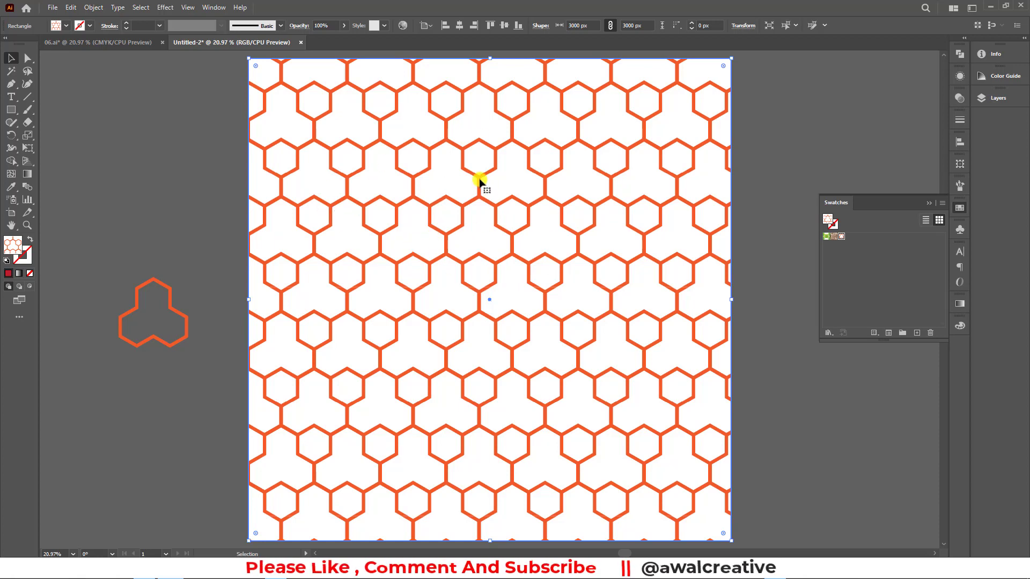
right_click(464, 157)
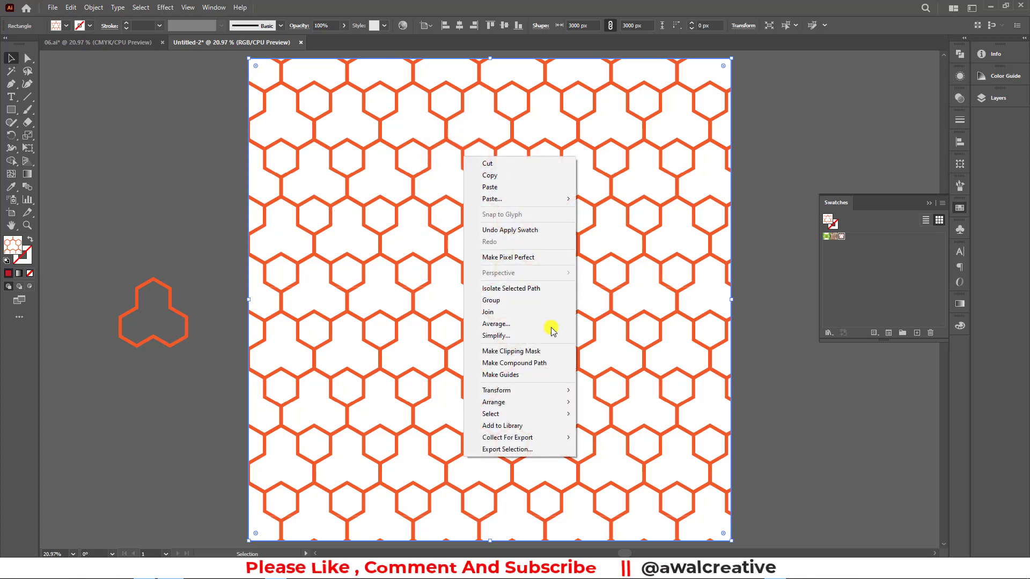
left_click(550, 390)
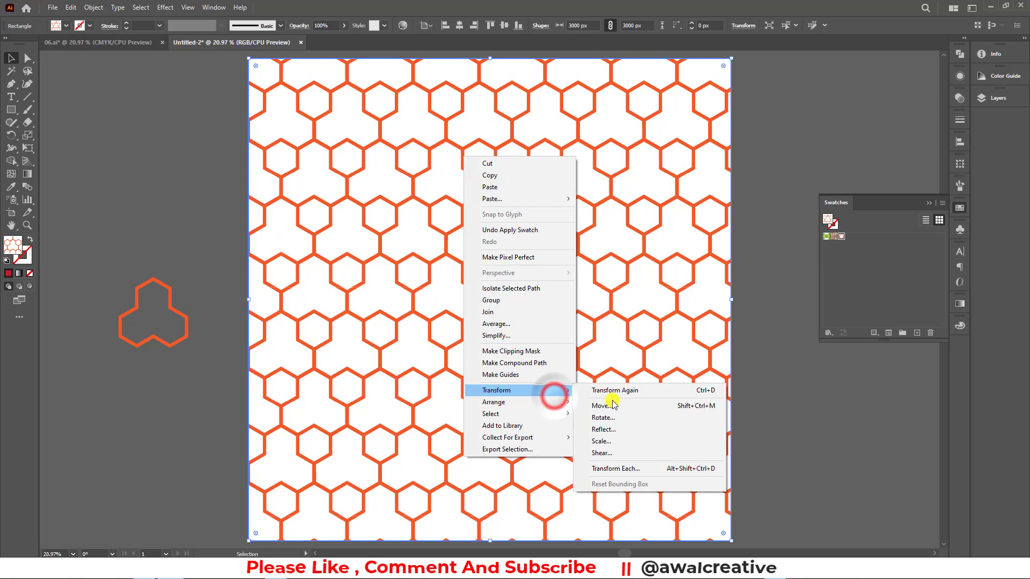
left_click(623, 441)
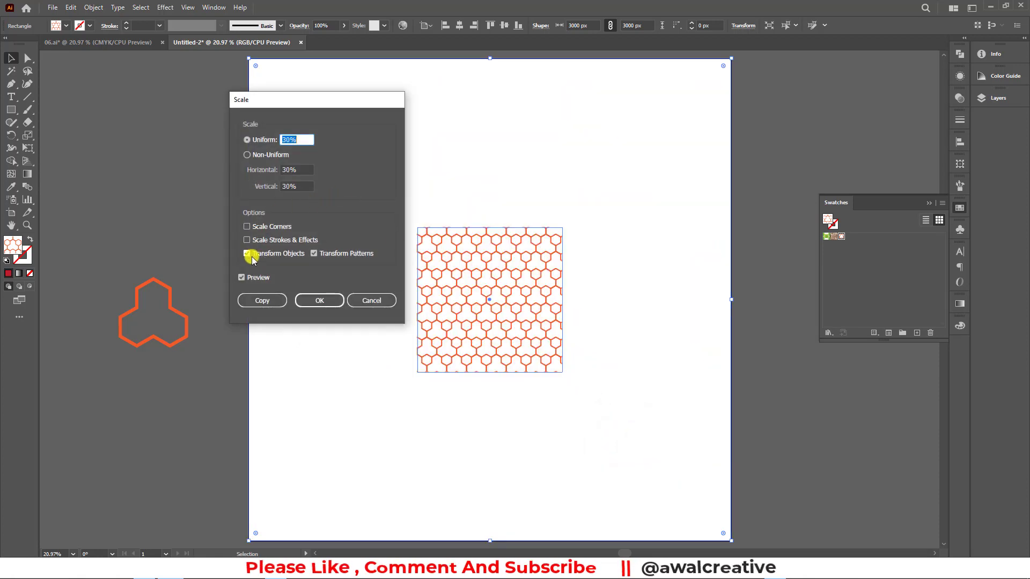
left_click(248, 254)
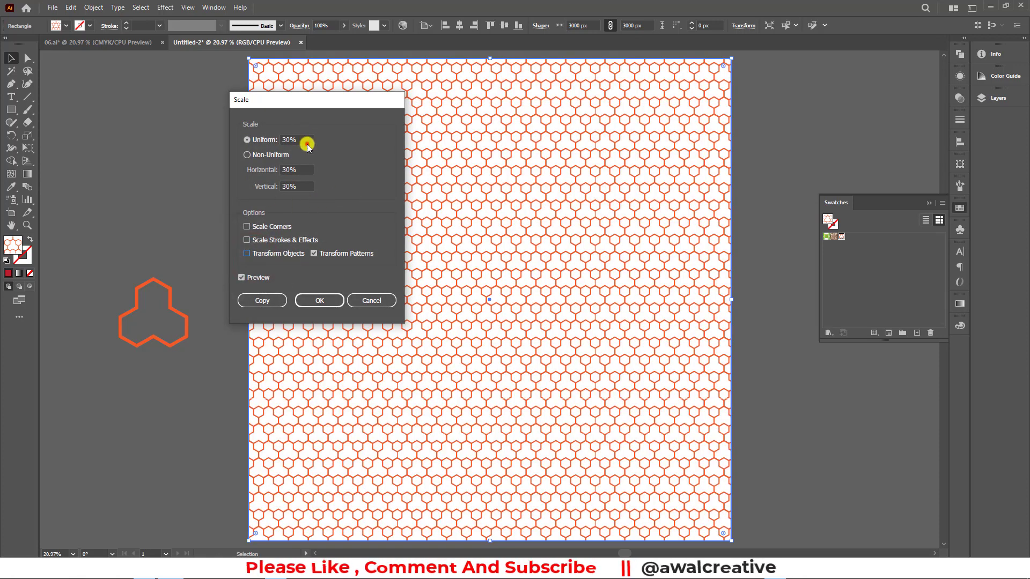
left_click(308, 148)
scroll(307, 147, "up", 16)
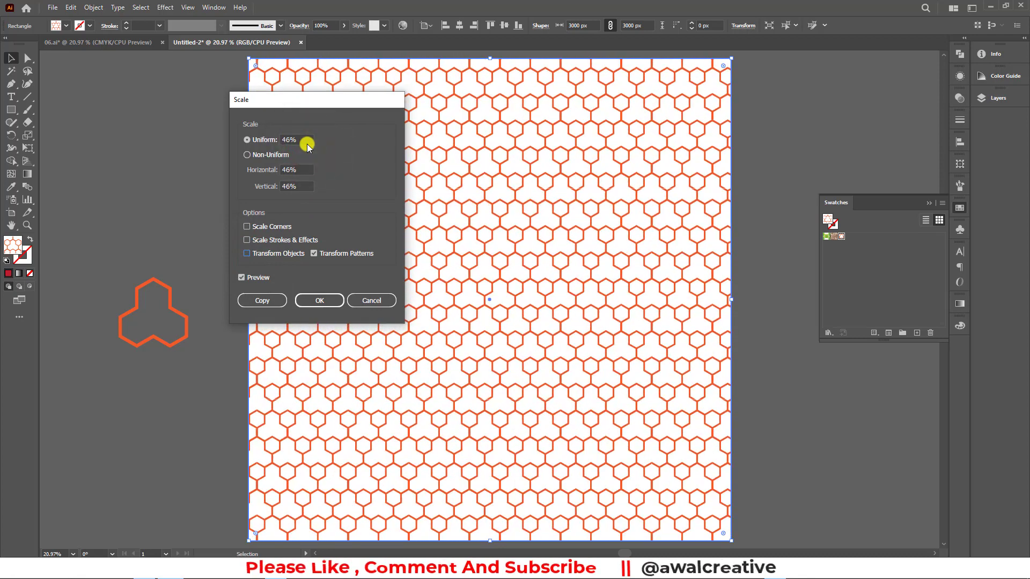
scroll(305, 142, "up", 1)
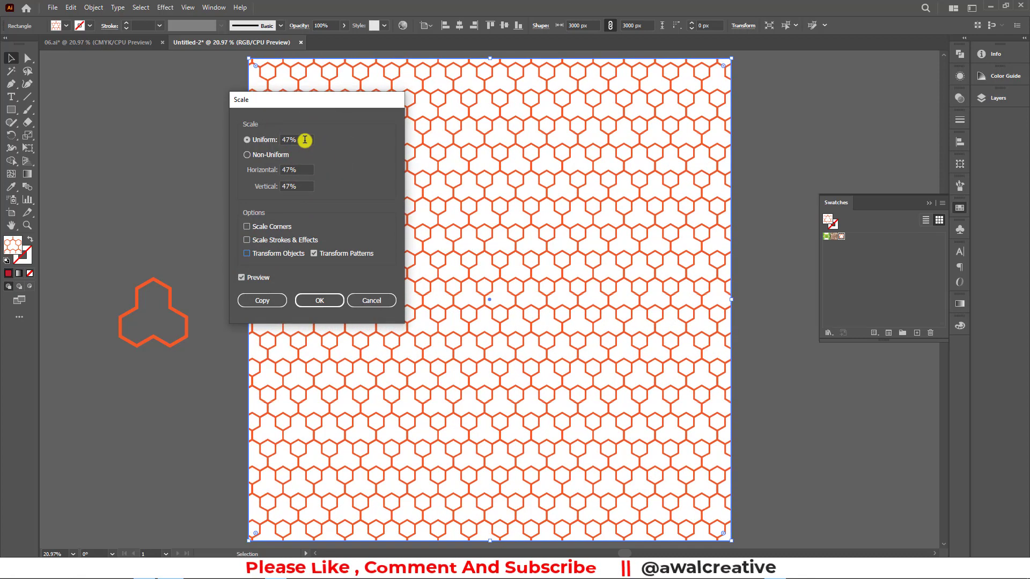
scroll(305, 140, "up", 2)
scroll(304, 140, "up", 2)
scroll(305, 140, "down", 1)
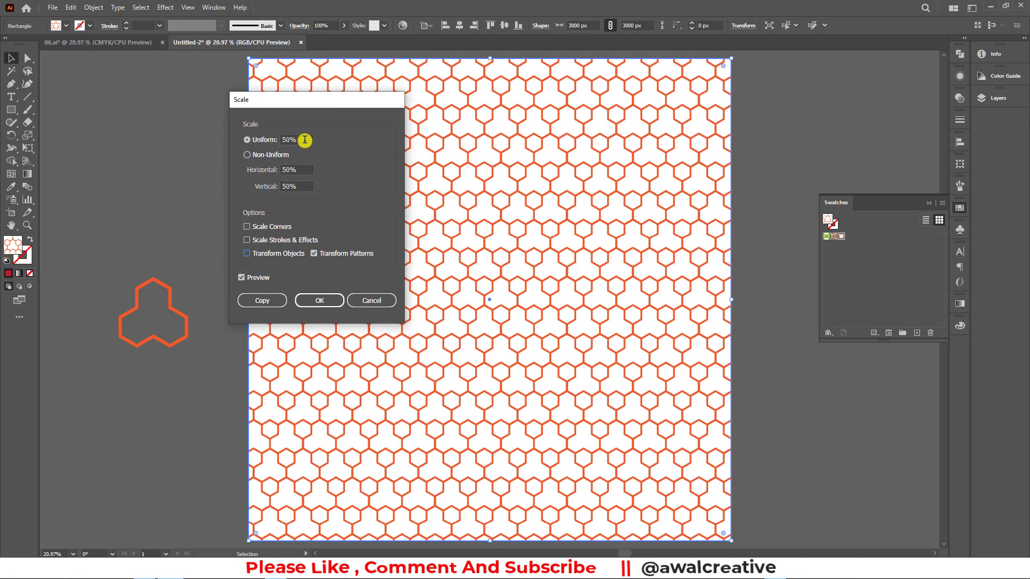
left_click(320, 300)
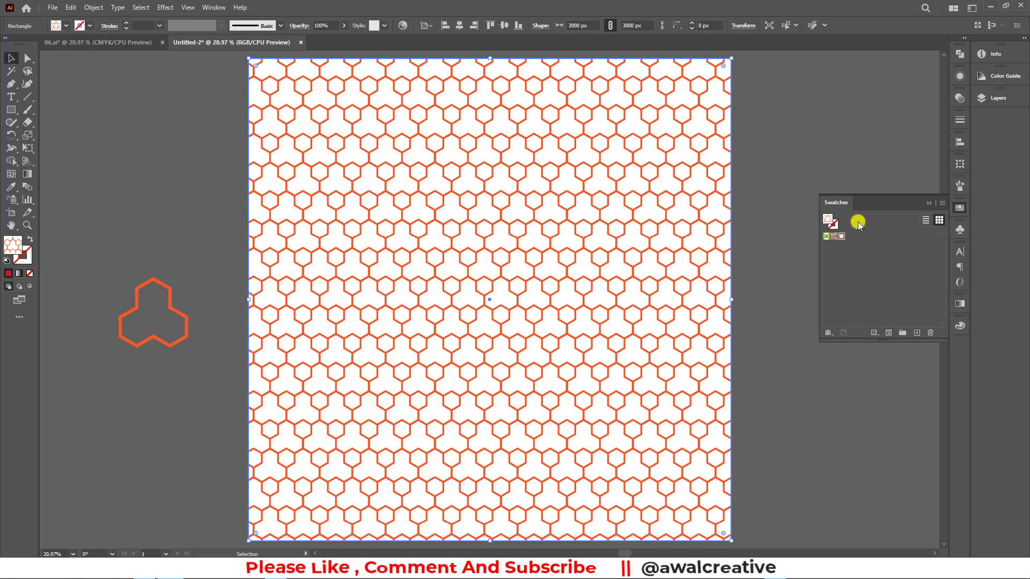
left_click(841, 238)
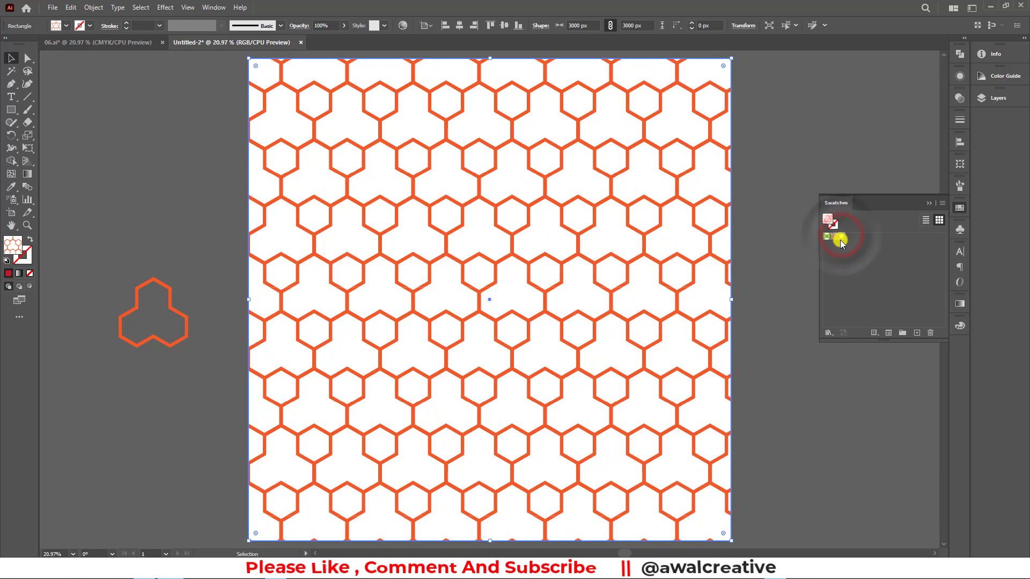
- Edit the hexagon pattern and give the central tile's hexagon path a gradient stroke
double_click(840, 238)
left_click_drag(312, 179, 467, 321)
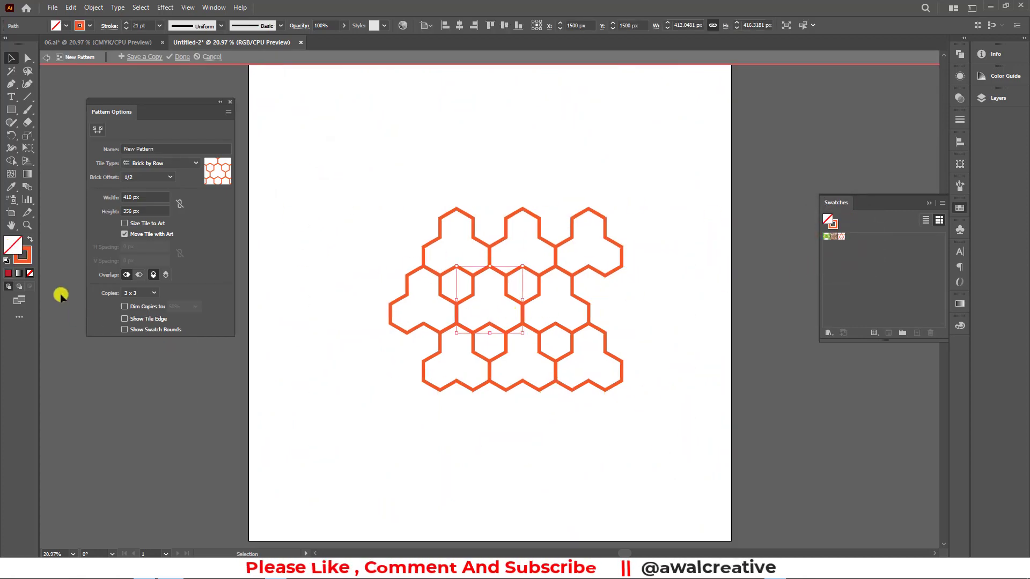
left_click(31, 259)
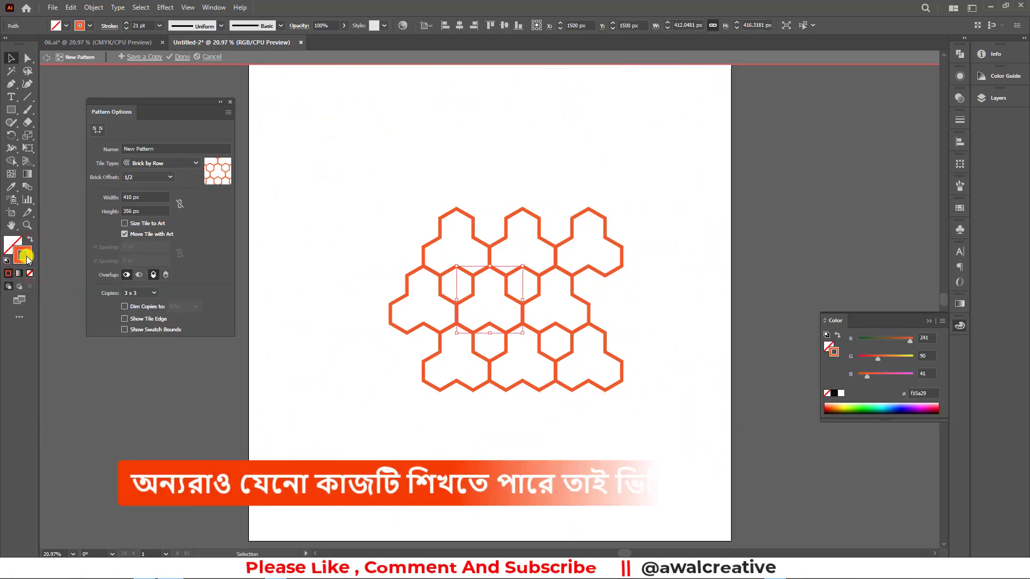
left_click(19, 274)
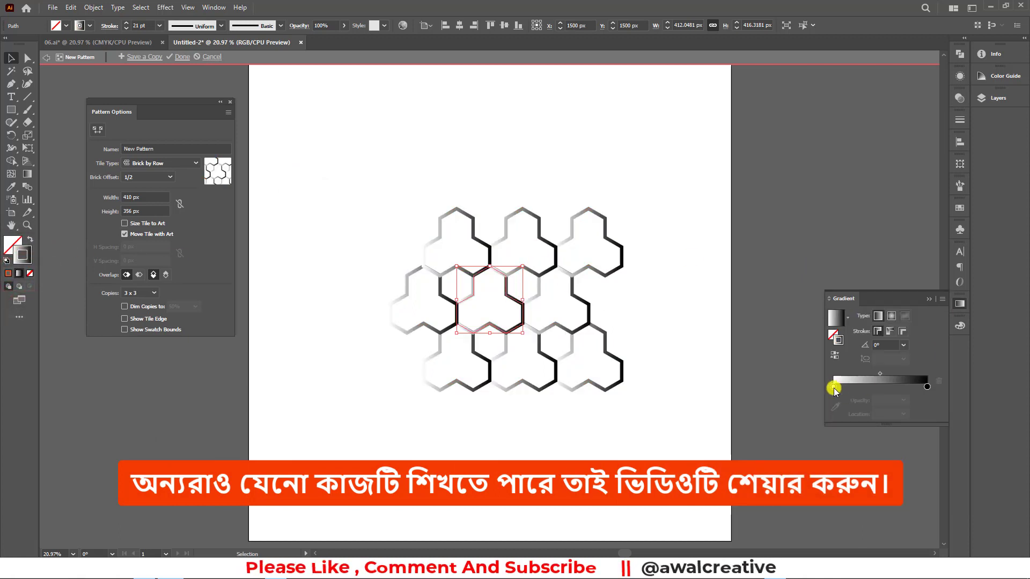
- Set the gradient's left stop to red with R 225, then finish pattern editing
double_click(834, 386)
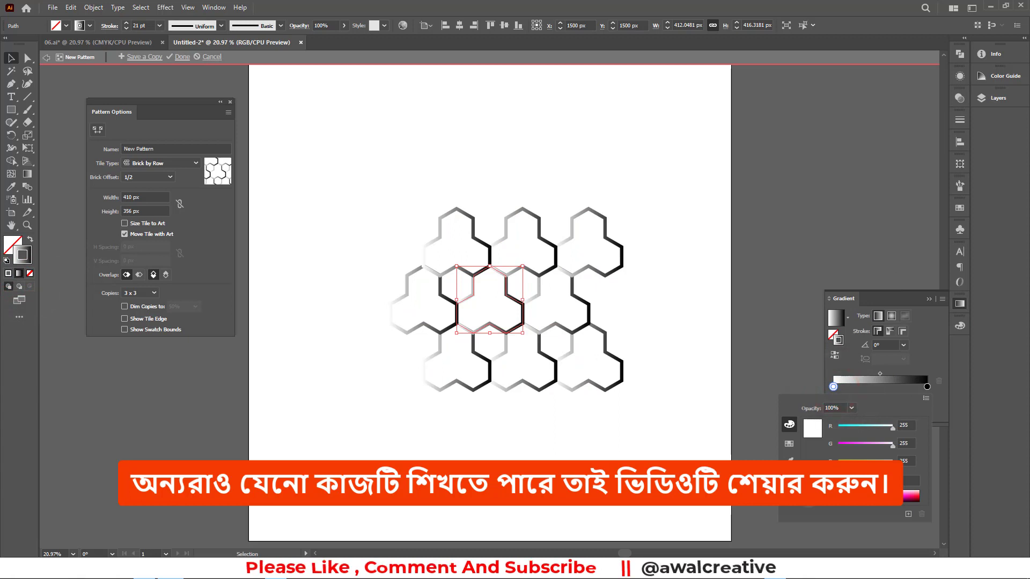
left_click(813, 499)
left_click(822, 494)
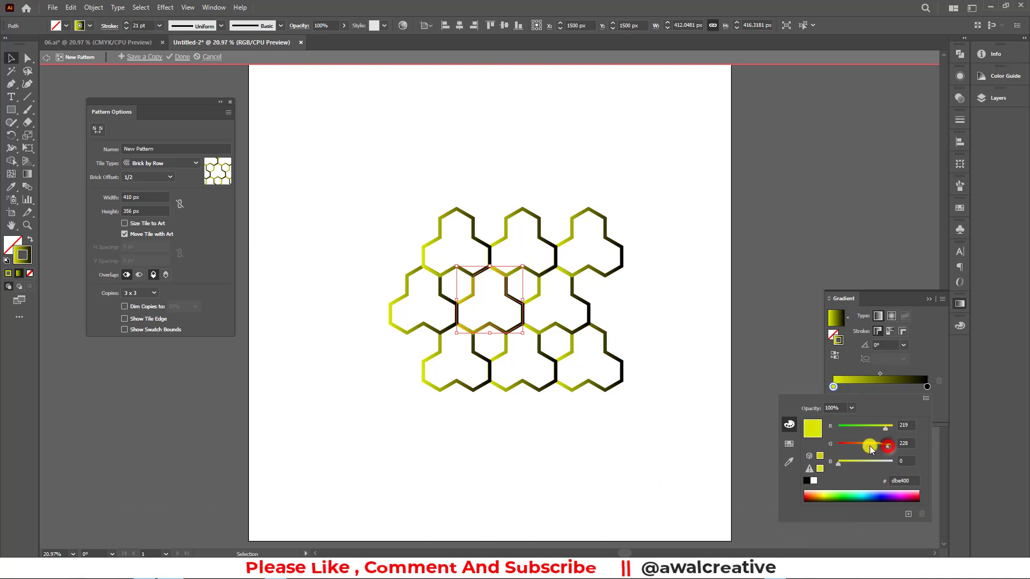
mouse_move(870, 445)
left_mouse_down()
mouse_move(838, 445)
mouse_move(893, 426)
left_mouse_up()
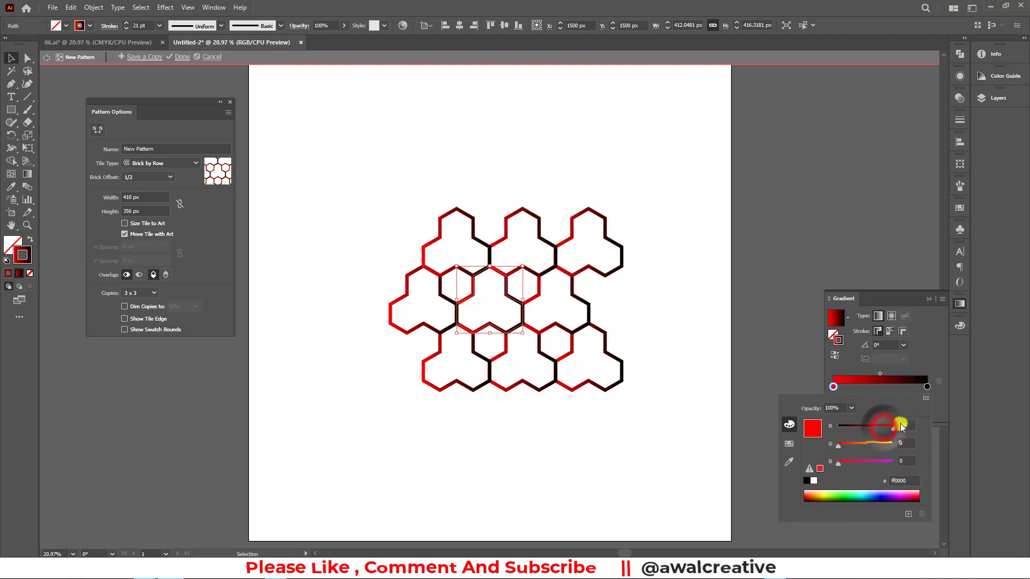
left_click(906, 425)
type("225")
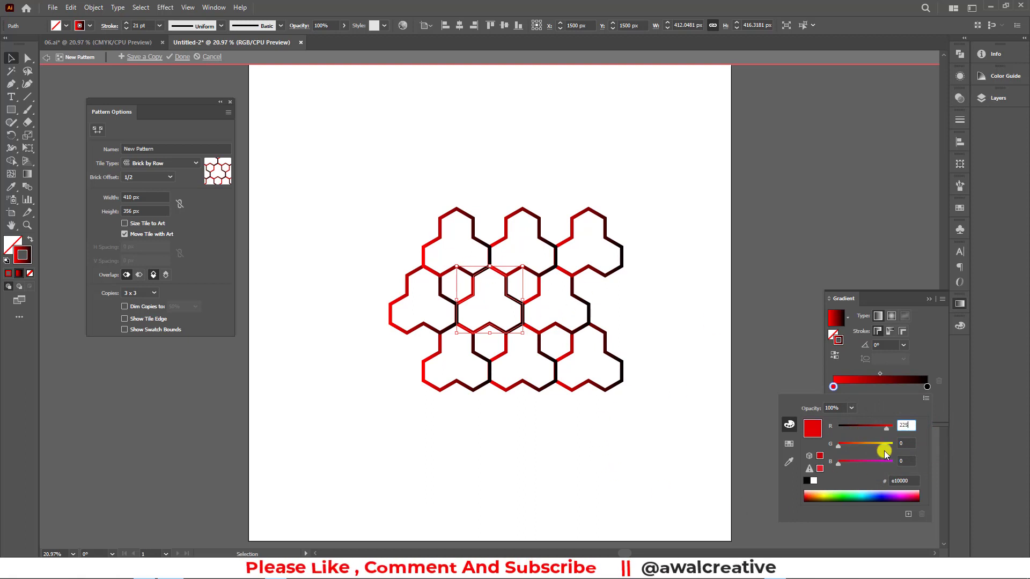
key("Return")
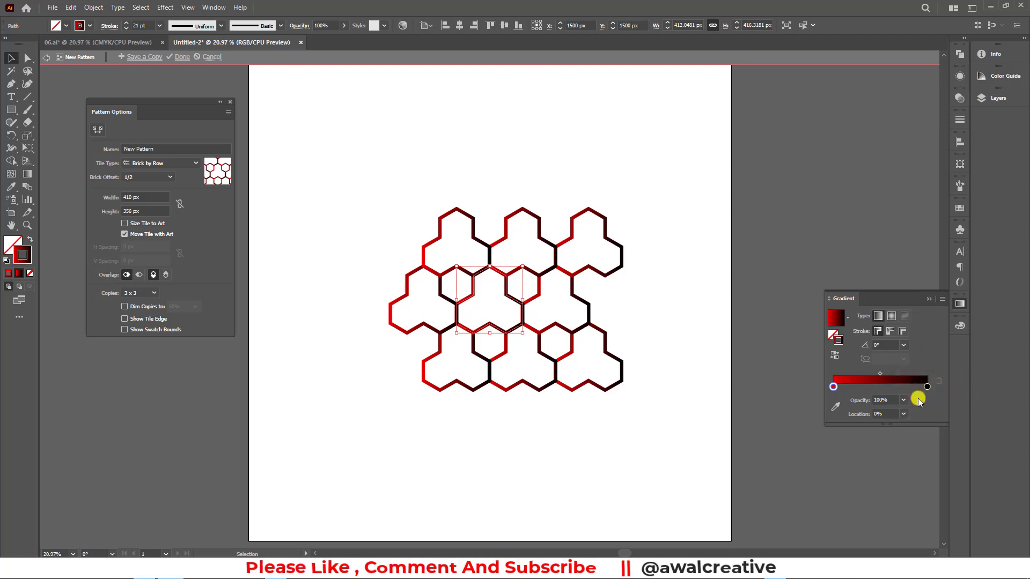
left_click(181, 57)
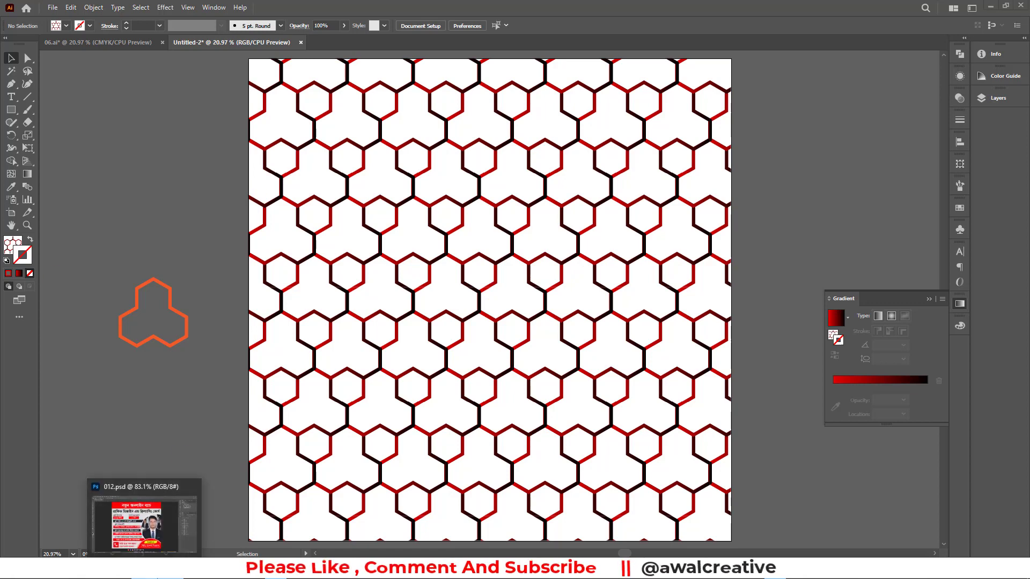
- Switch to Photoshop to bring the 012.psd course flyer to the front
left_click(145, 512)
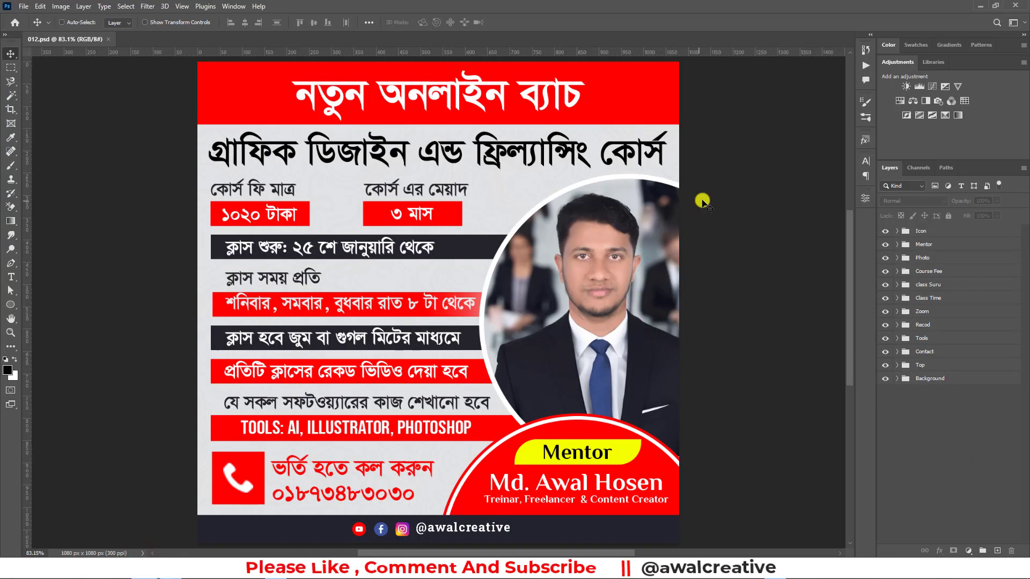